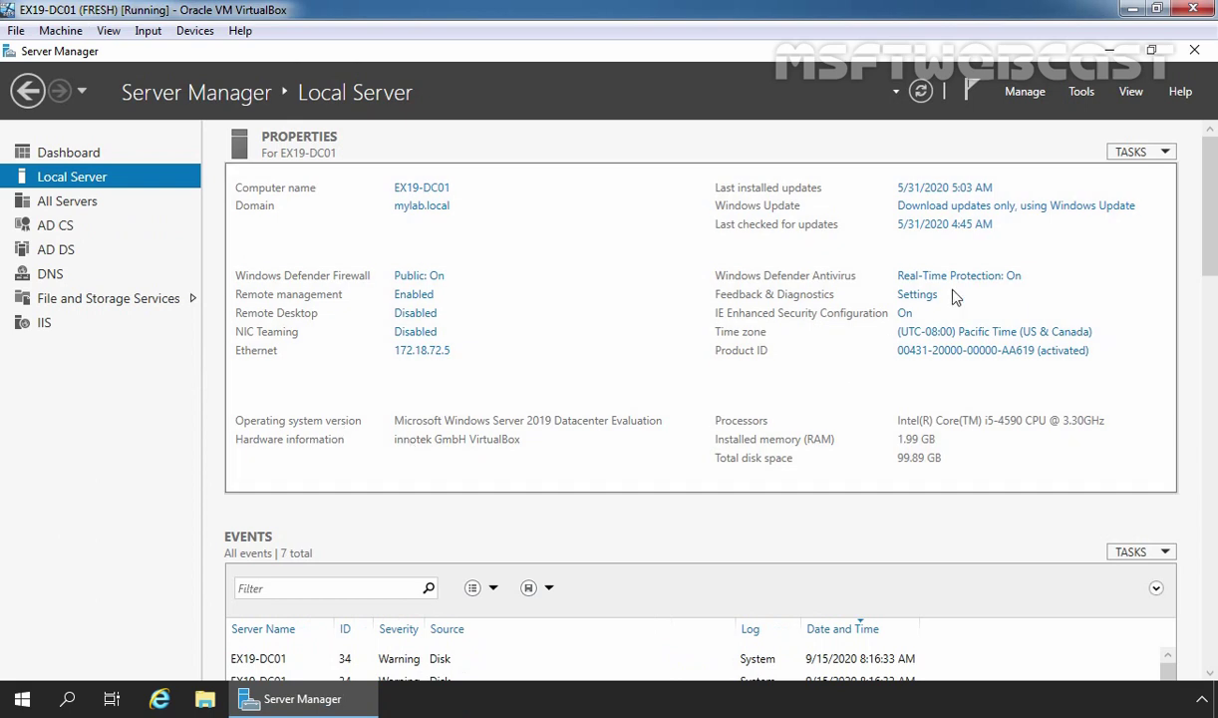
Step: Open DNS Manager maximized, with Forward Lookup Zones expanded and the zone tree pane widened
{"action": "left_click", "coordinate": [1078, 97]}
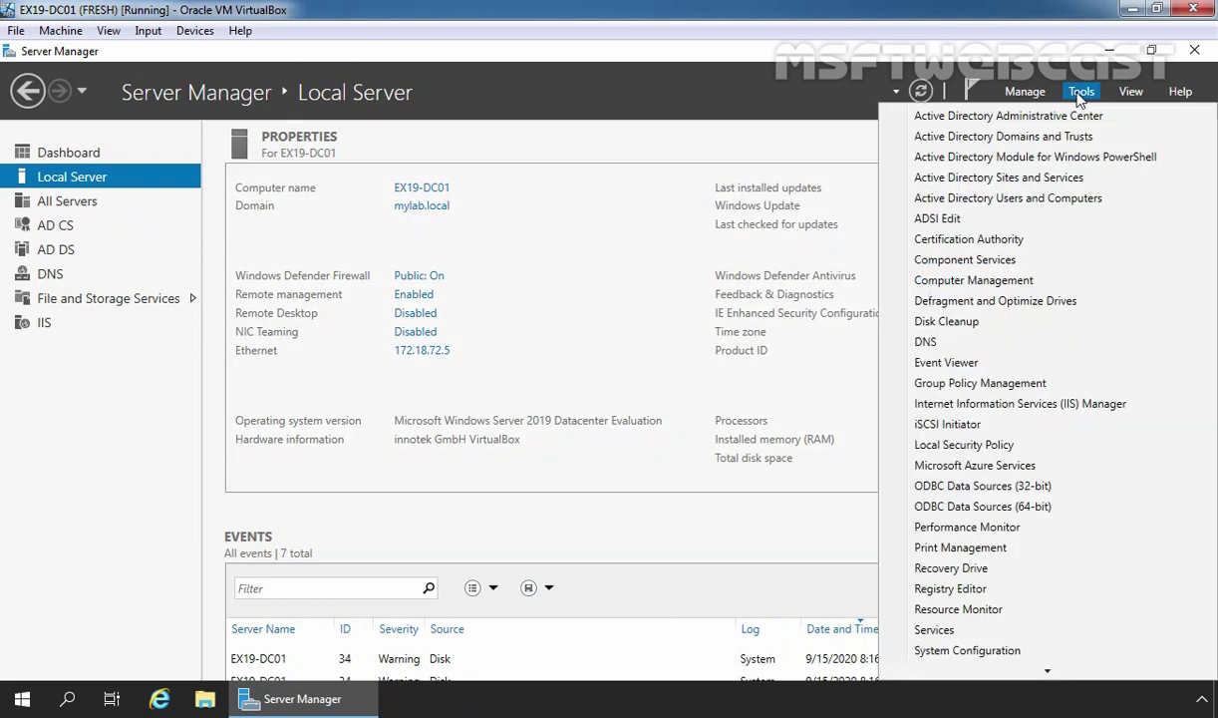
{"action": "left_click", "coordinate": [994, 346]}
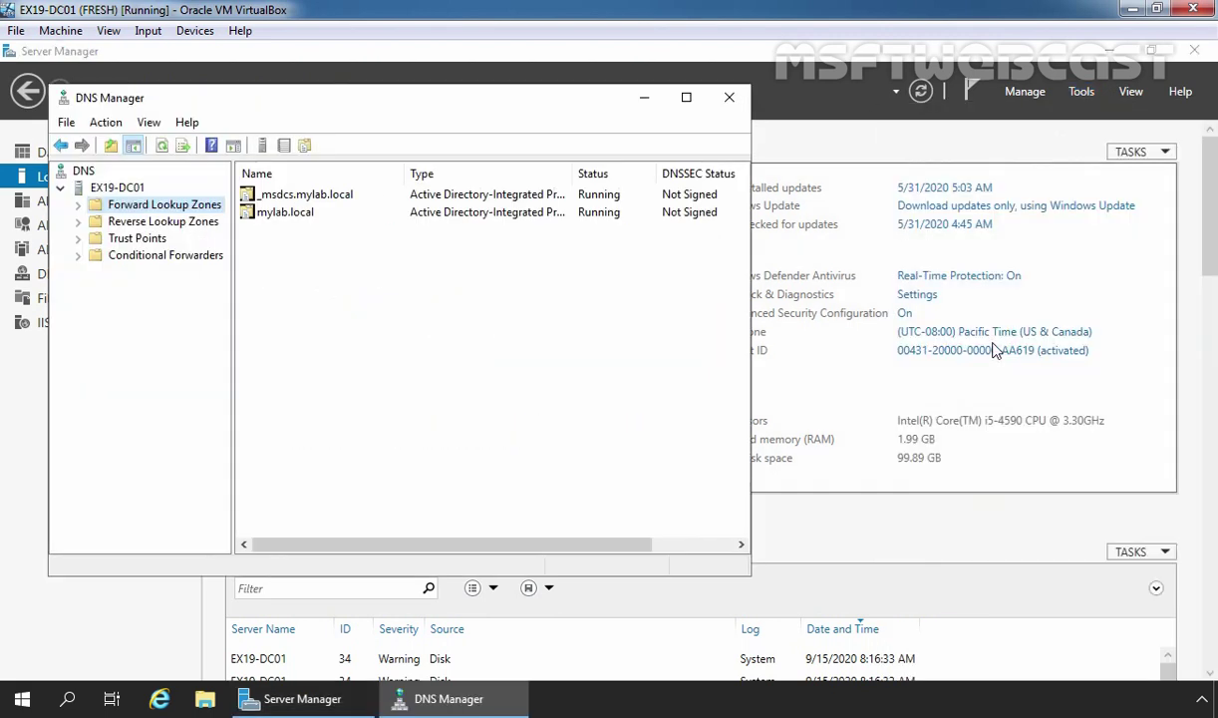
{"action": "left_click", "coordinate": [686, 96]}
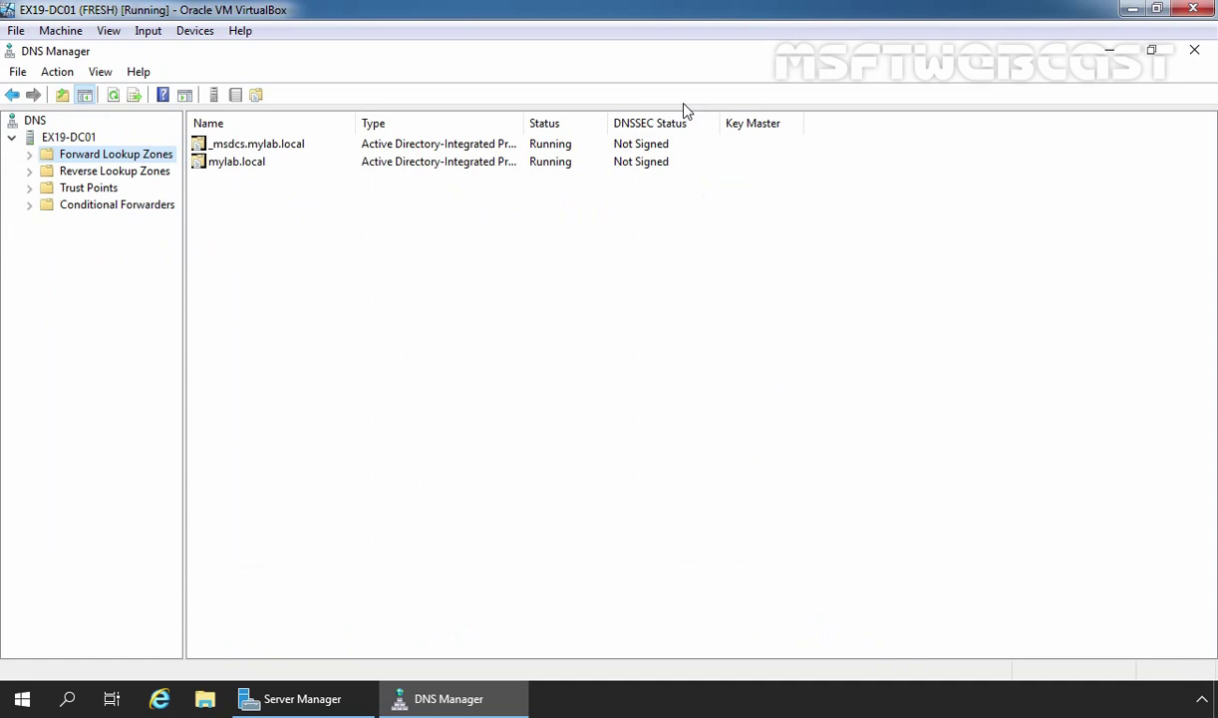
{"action": "left_click", "coordinate": [28, 157]}
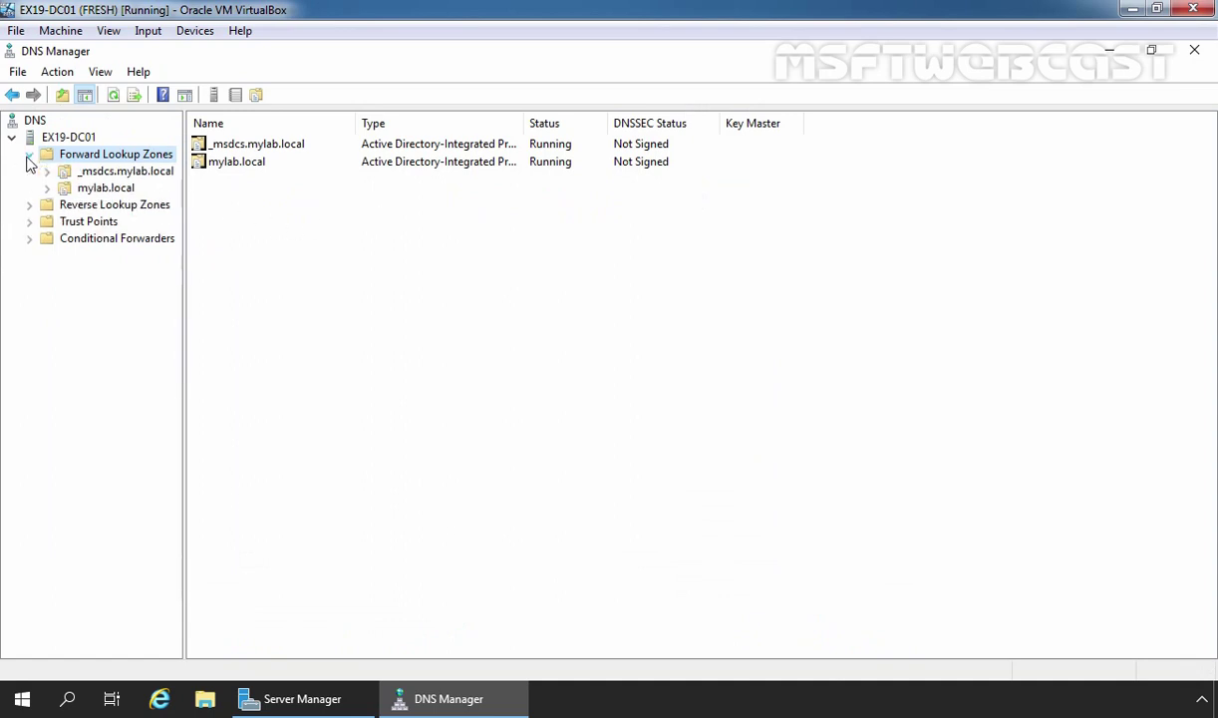
{"action": "left_click_drag", "start_coordinate": [185, 246], "coordinate": [295, 256]}
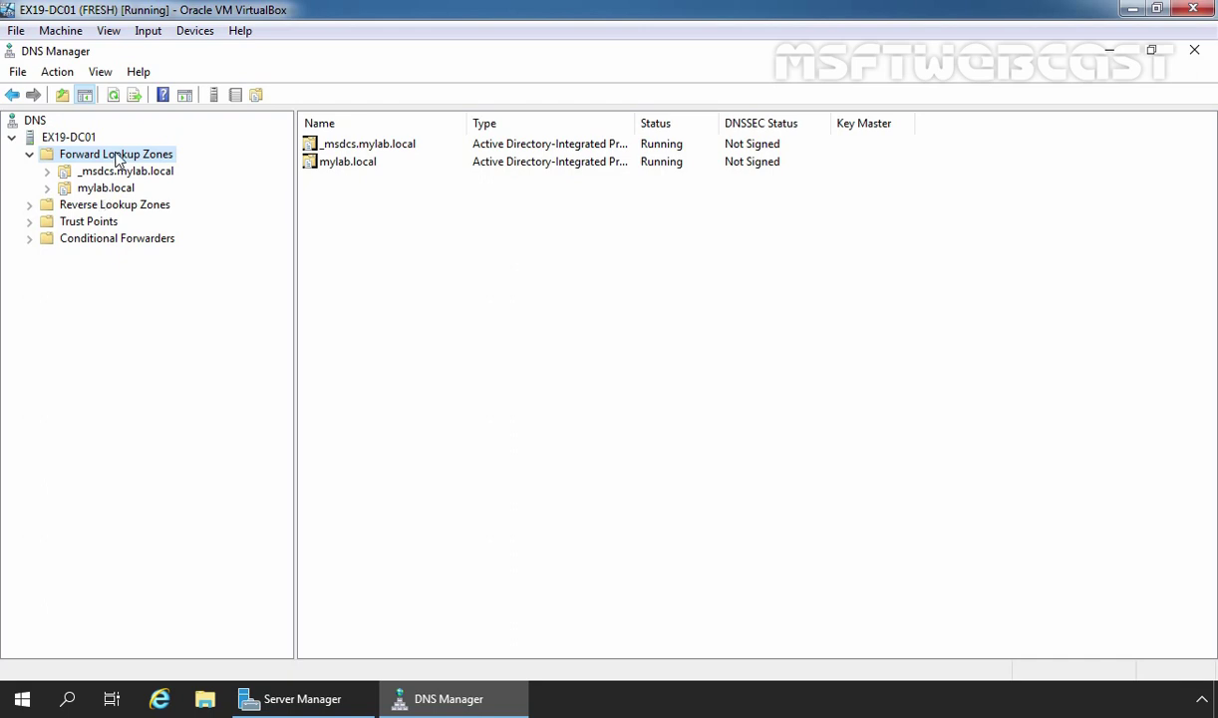
Step: Create primary zone msftwebcast.com in Active Directory, domain-wide replication, with dynamic updates disallowed
{"action": "right_click", "coordinate": [117, 159]}
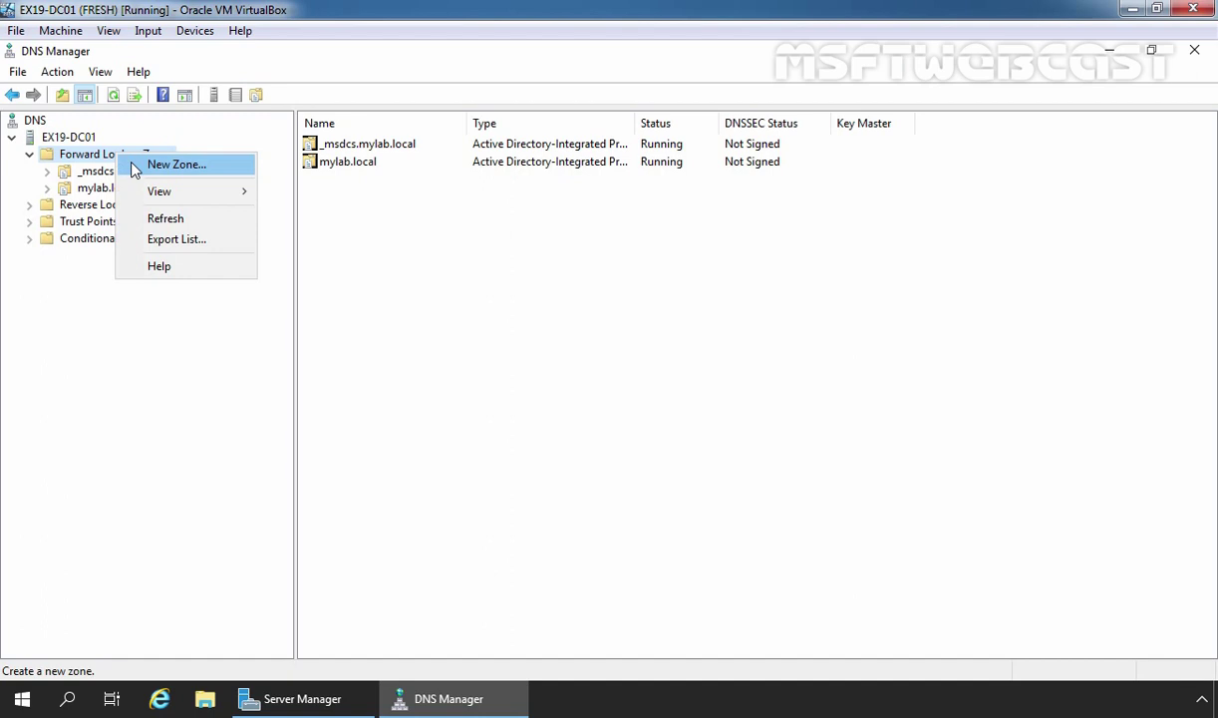
{"action": "left_click", "coordinate": [136, 171]}
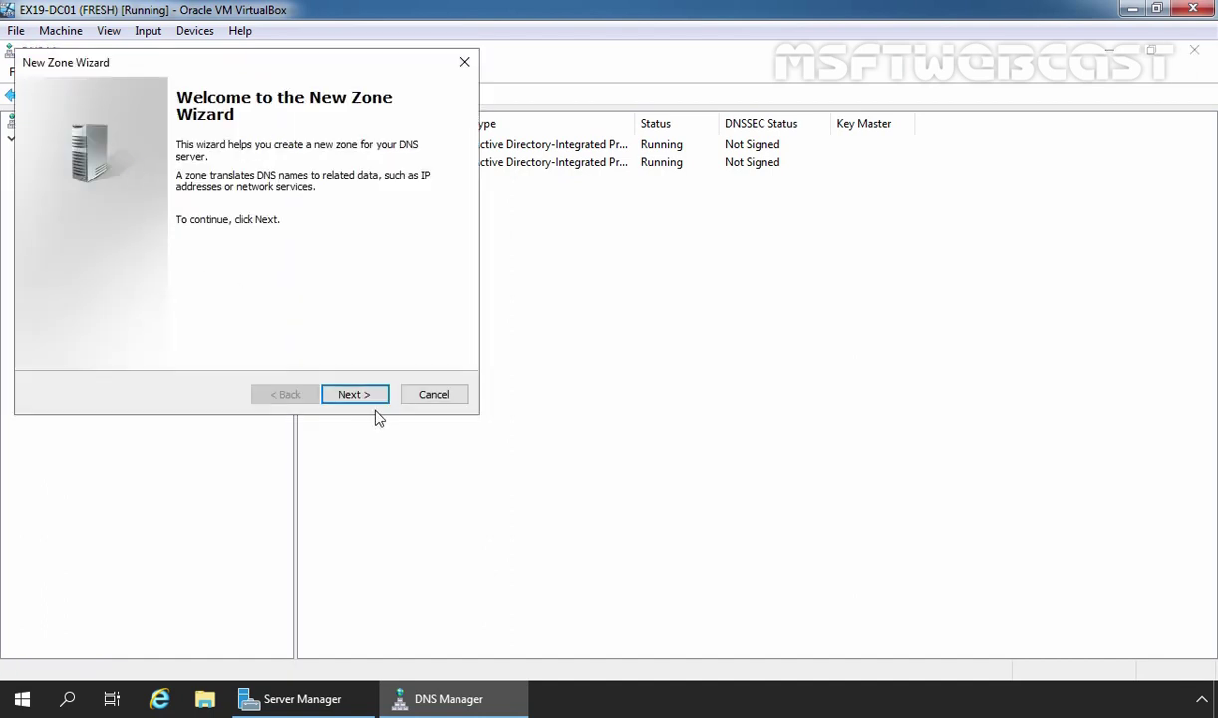
{"action": "left_click", "coordinate": [354, 395]}
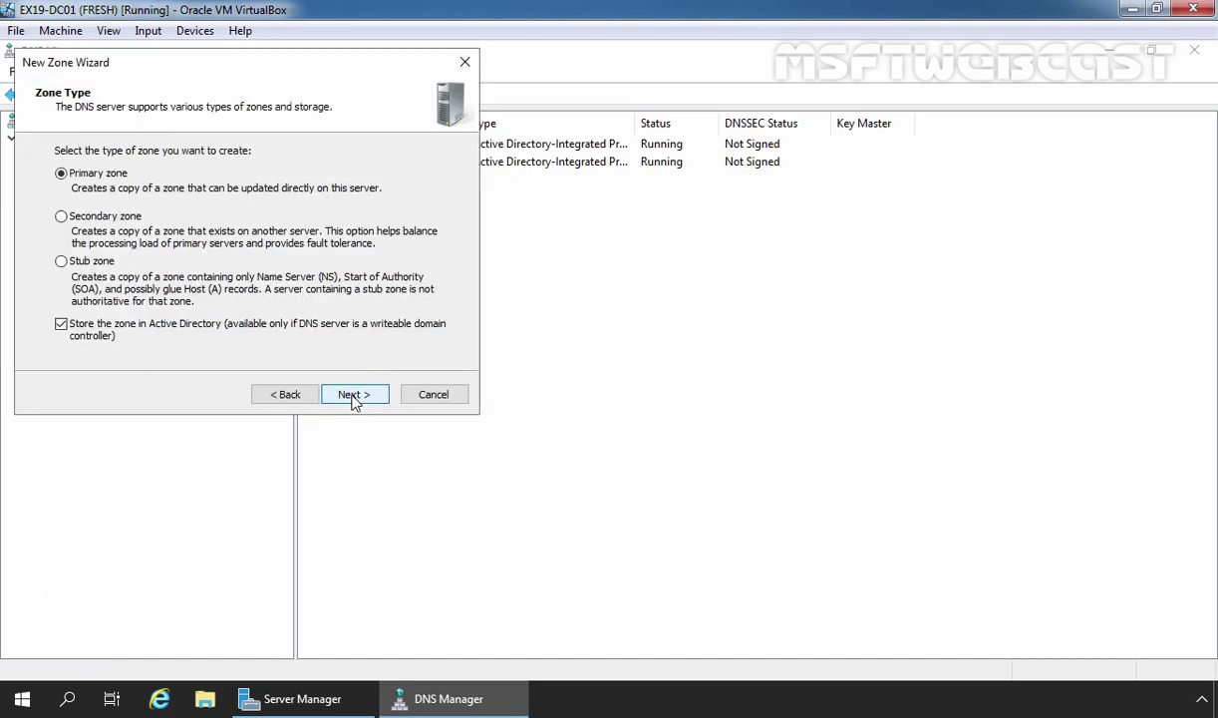
{"action": "left_click", "coordinate": [354, 394]}
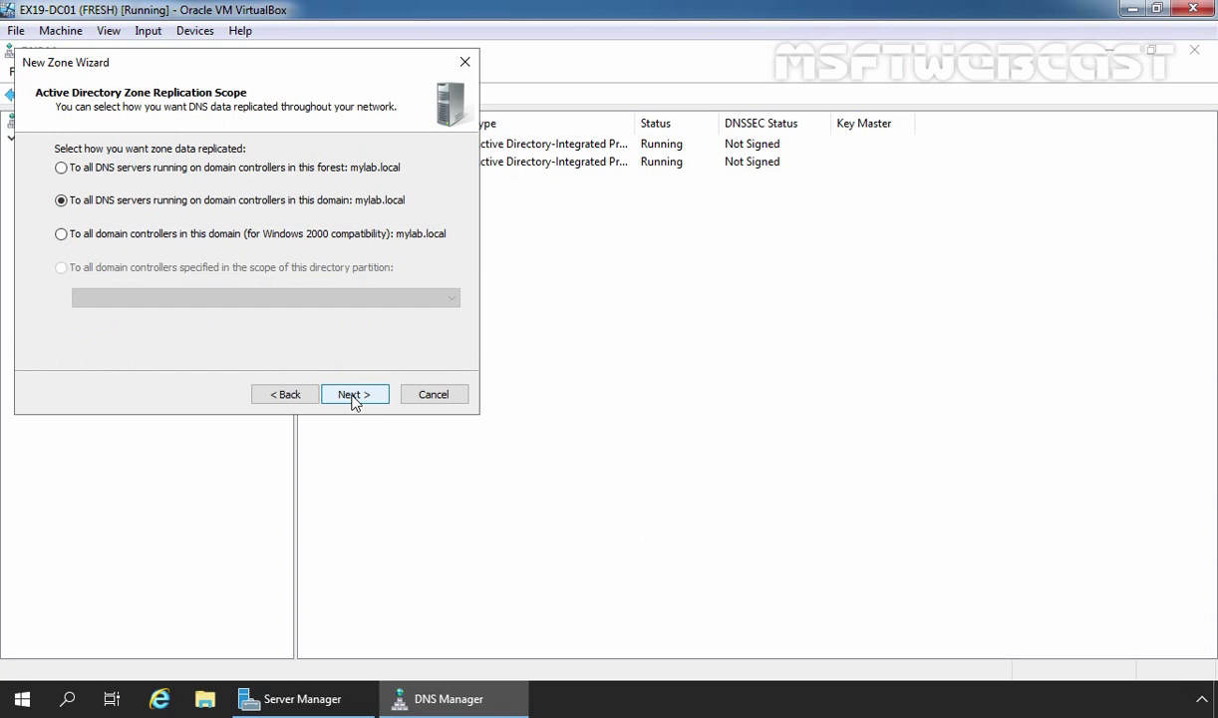
{"action": "left_click", "coordinate": [353, 394]}
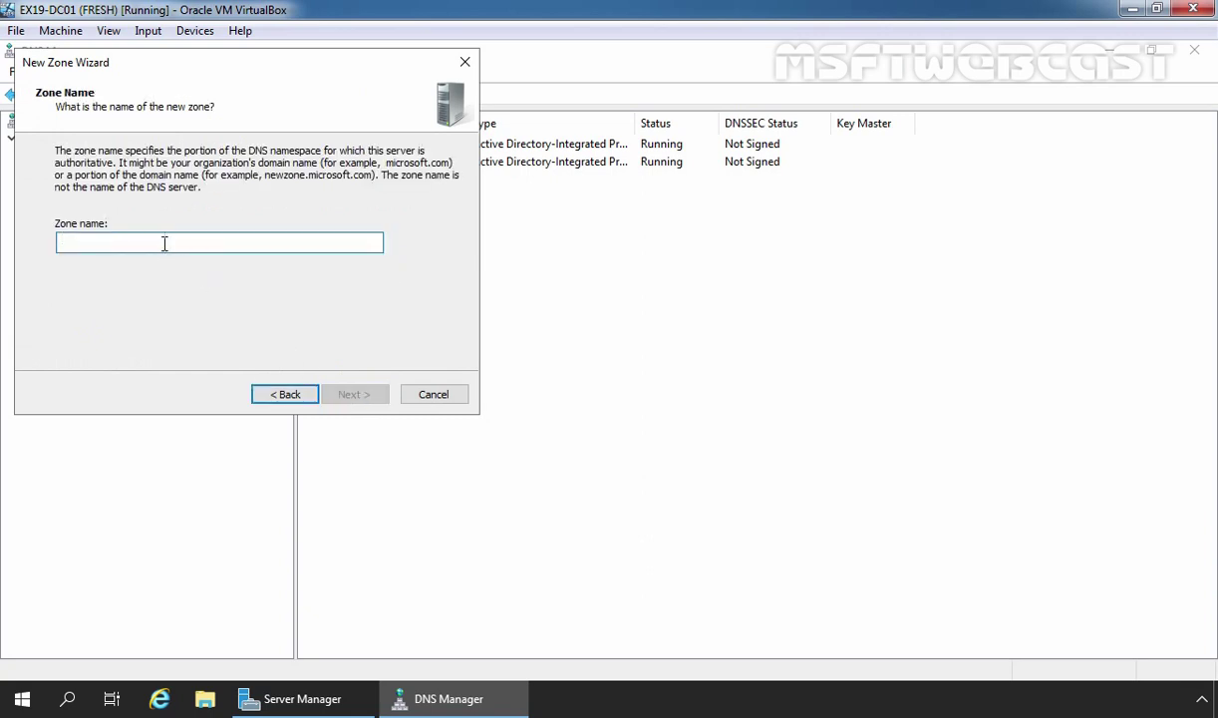
{"action": "type", "text": "msftwebcast.com"}
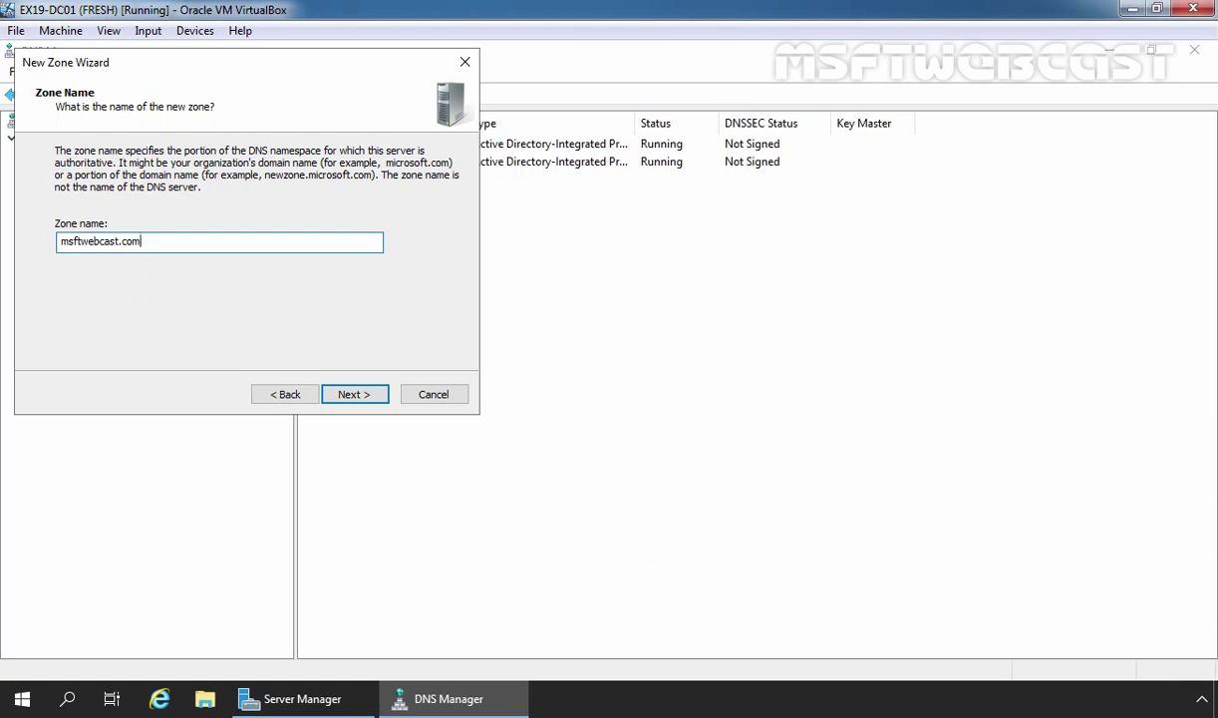
{"action": "left_click", "coordinate": [356, 397]}
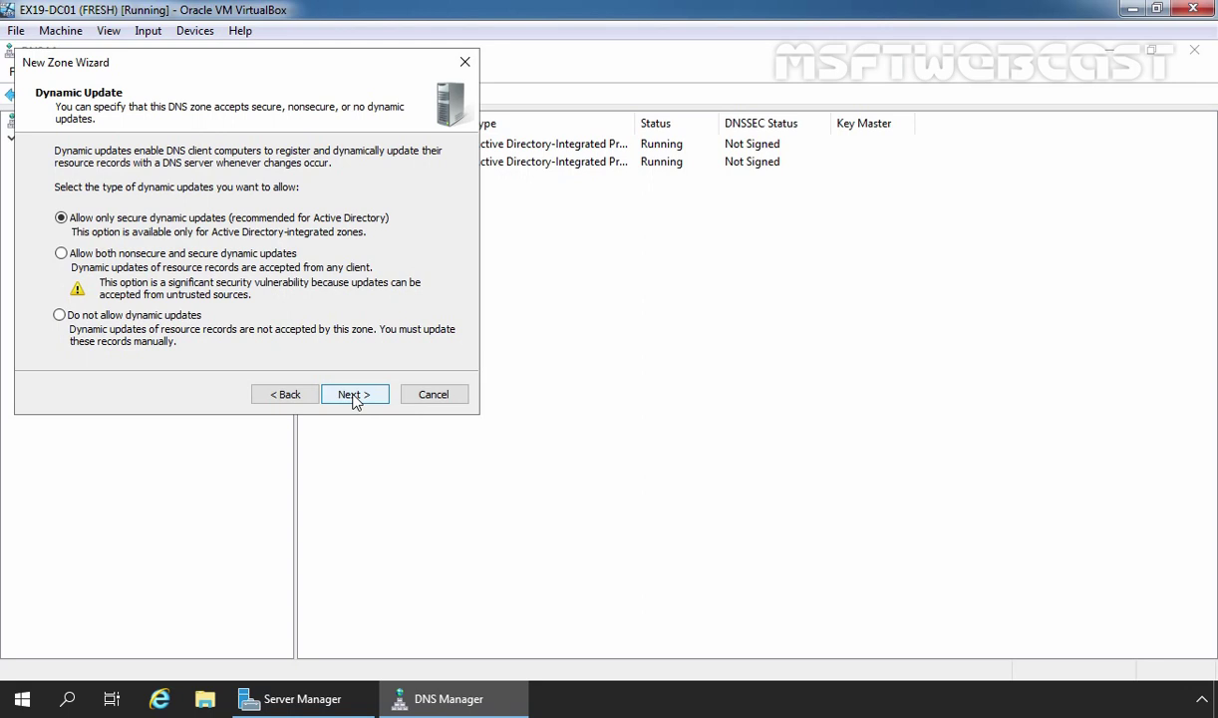
{"action": "left_click", "coordinate": [59, 314]}
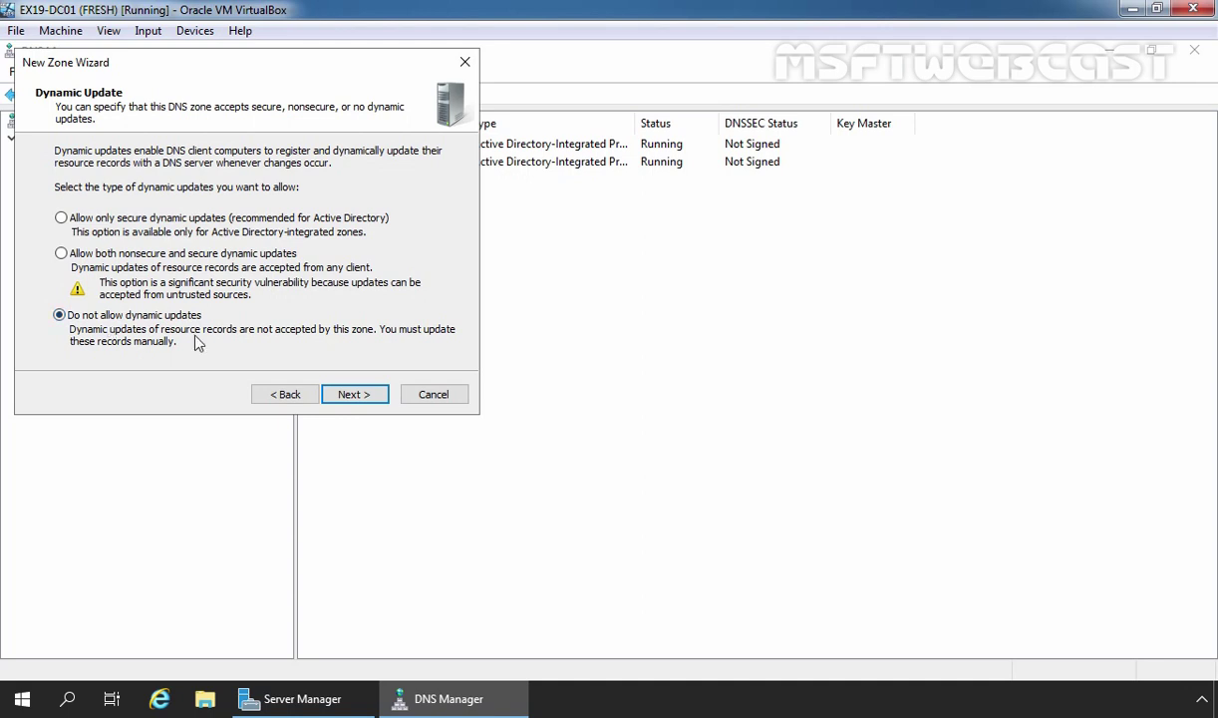
{"action": "left_click", "coordinate": [349, 394]}
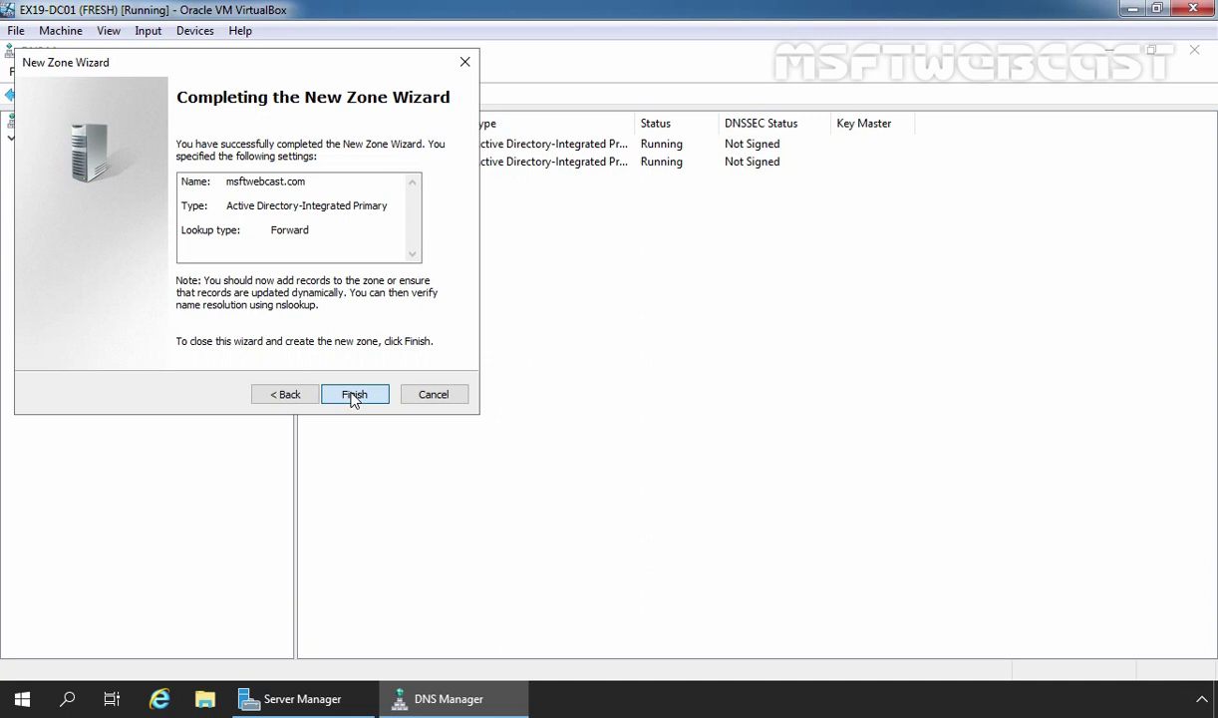
{"action": "left_click", "coordinate": [354, 396]}
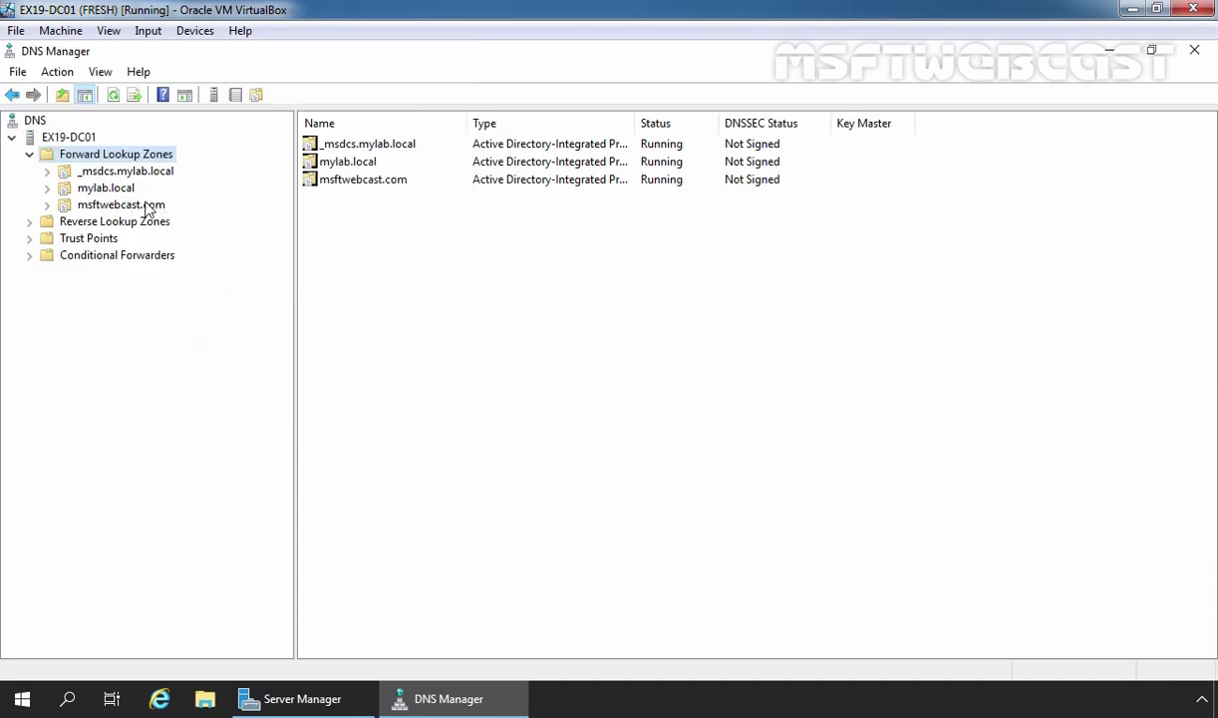
Step: Inspect the EX19-MBX01 host record in mylab.local, then return to msftwebcast.com's SOA and NS records
{"action": "left_click", "coordinate": [90, 205]}
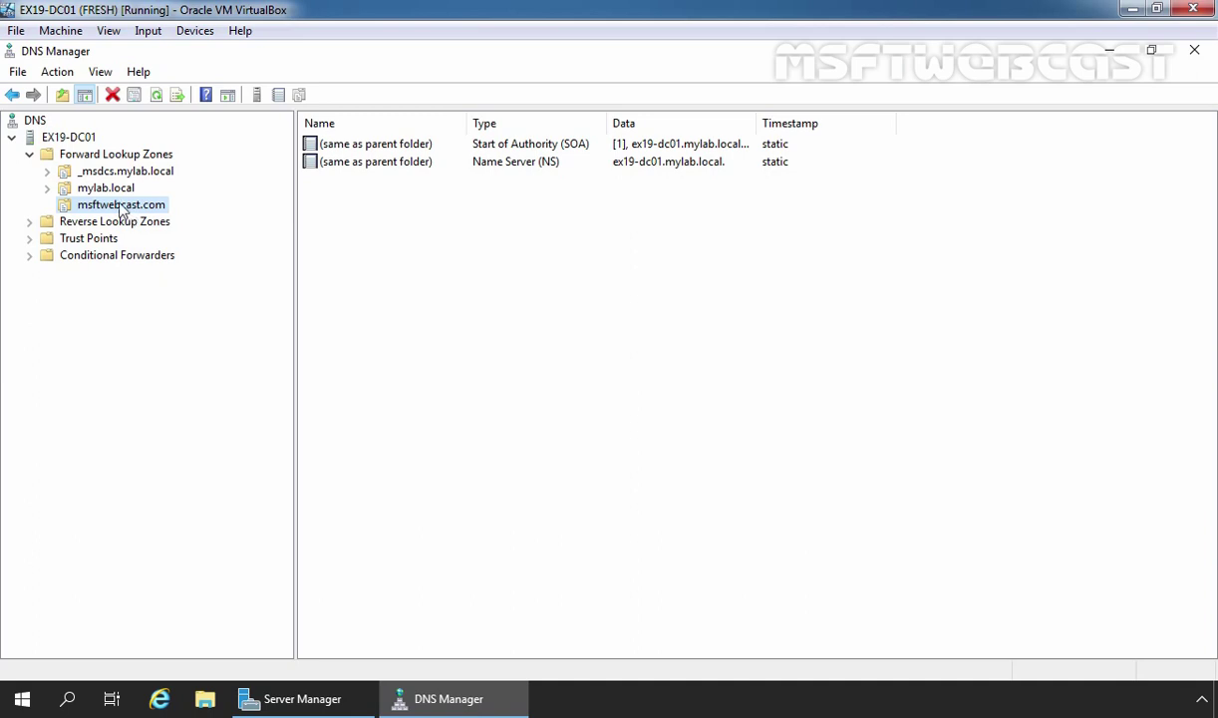
{"action": "left_click", "coordinate": [104, 192]}
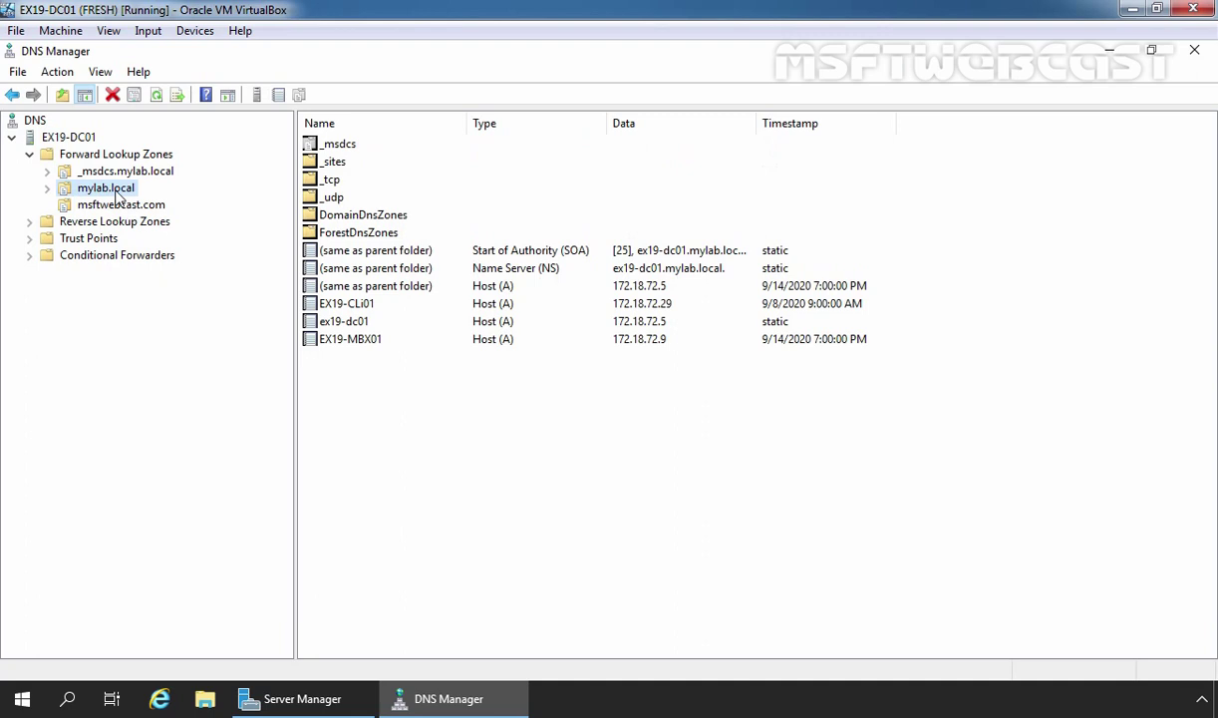
{"action": "left_click", "coordinate": [344, 341]}
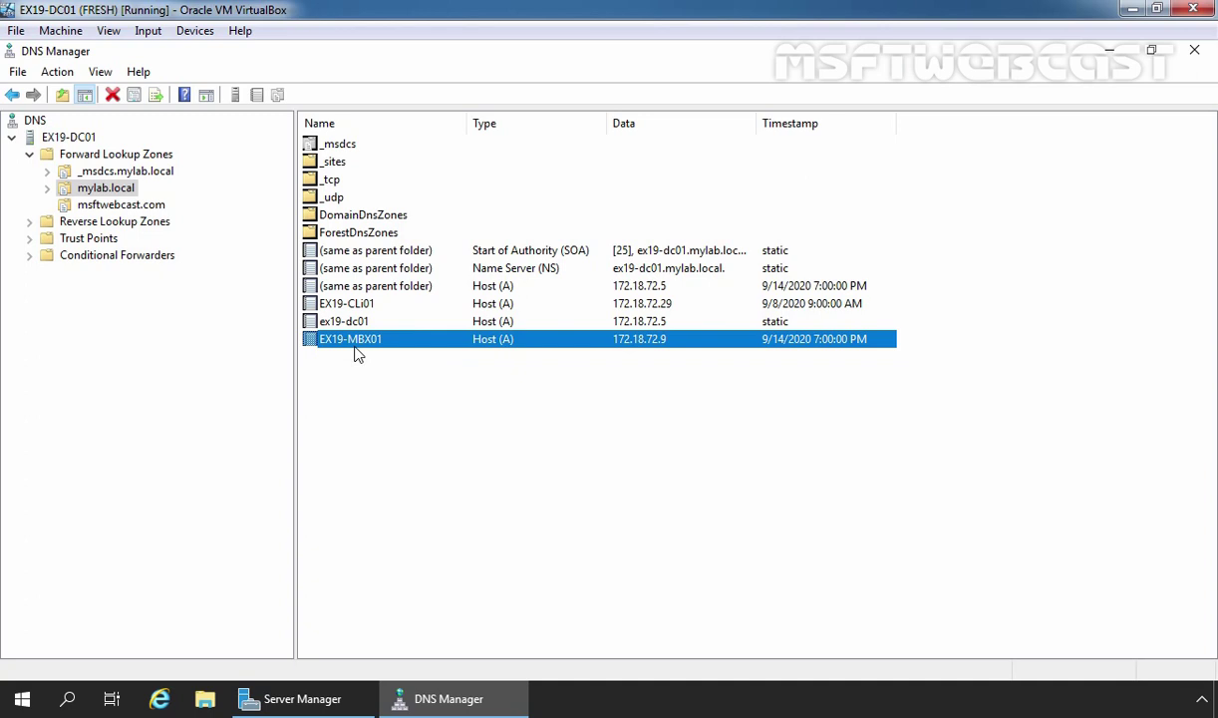
{"action": "left_click", "coordinate": [96, 206]}
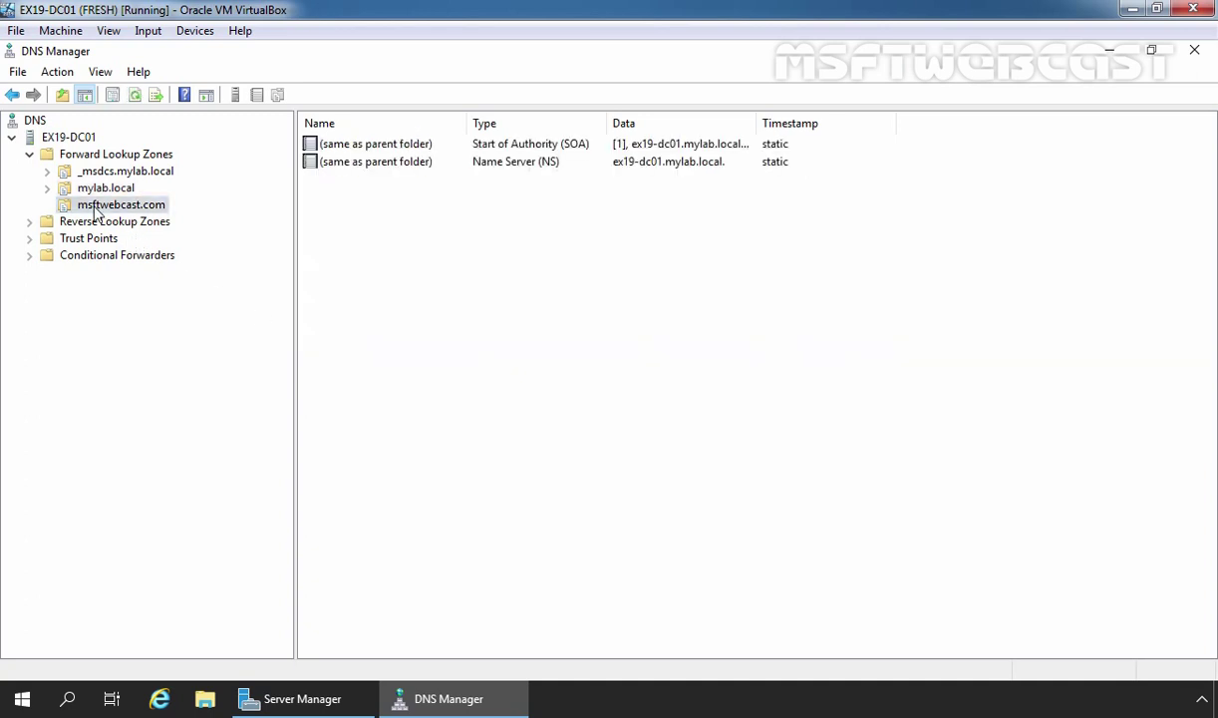
Step: Fill in a new CNAME 'mail' in msftwebcast.com, browsing to target host EX19-MBX01.mylab.local
{"action": "right_click", "coordinate": [97, 210]}
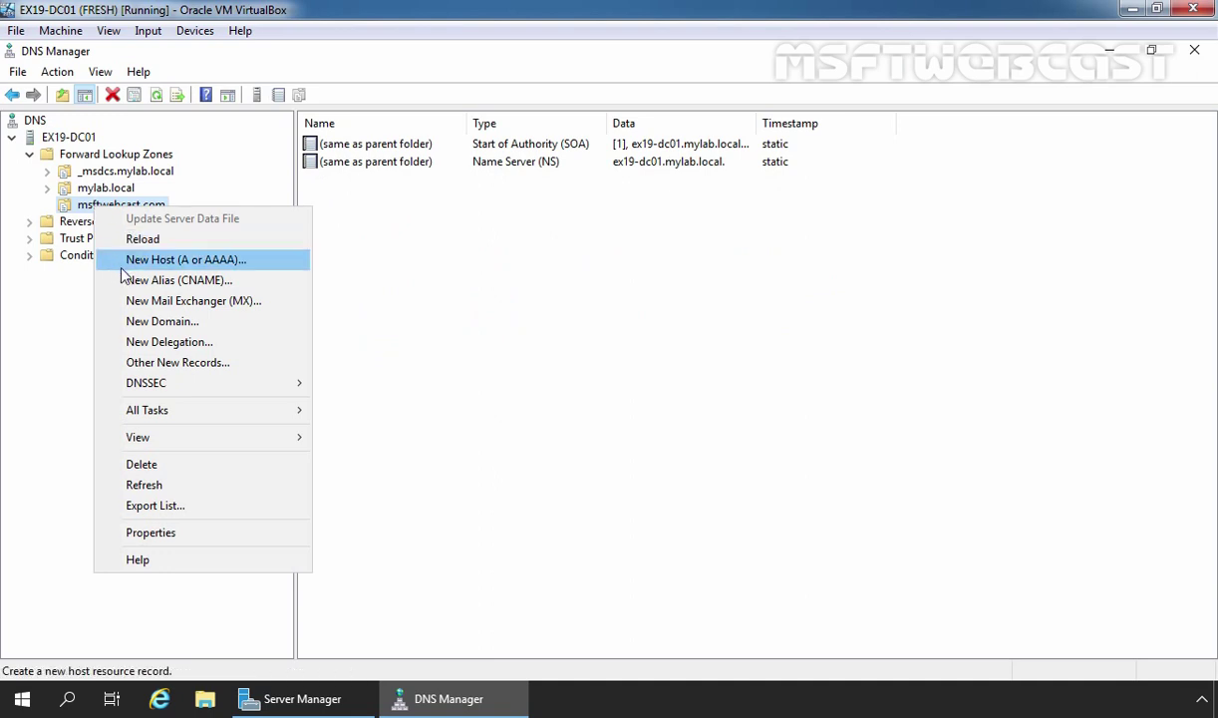
{"action": "left_click", "coordinate": [177, 280]}
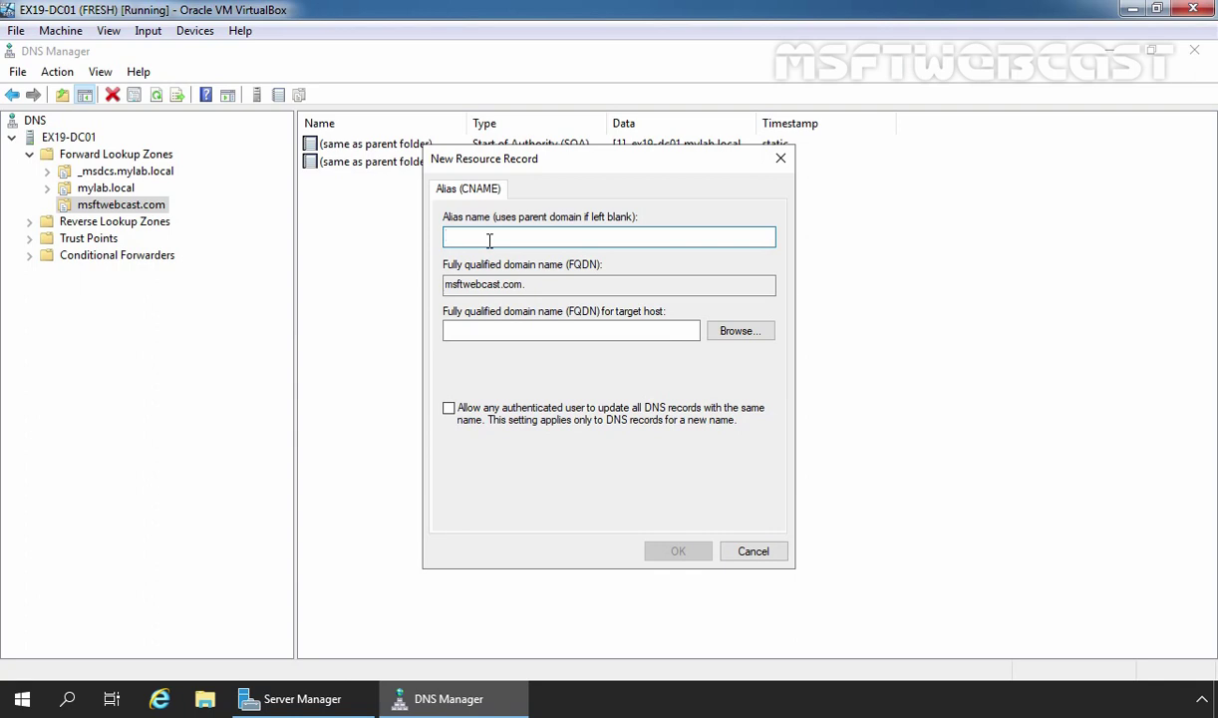
{"action": "type", "text": "mail"}
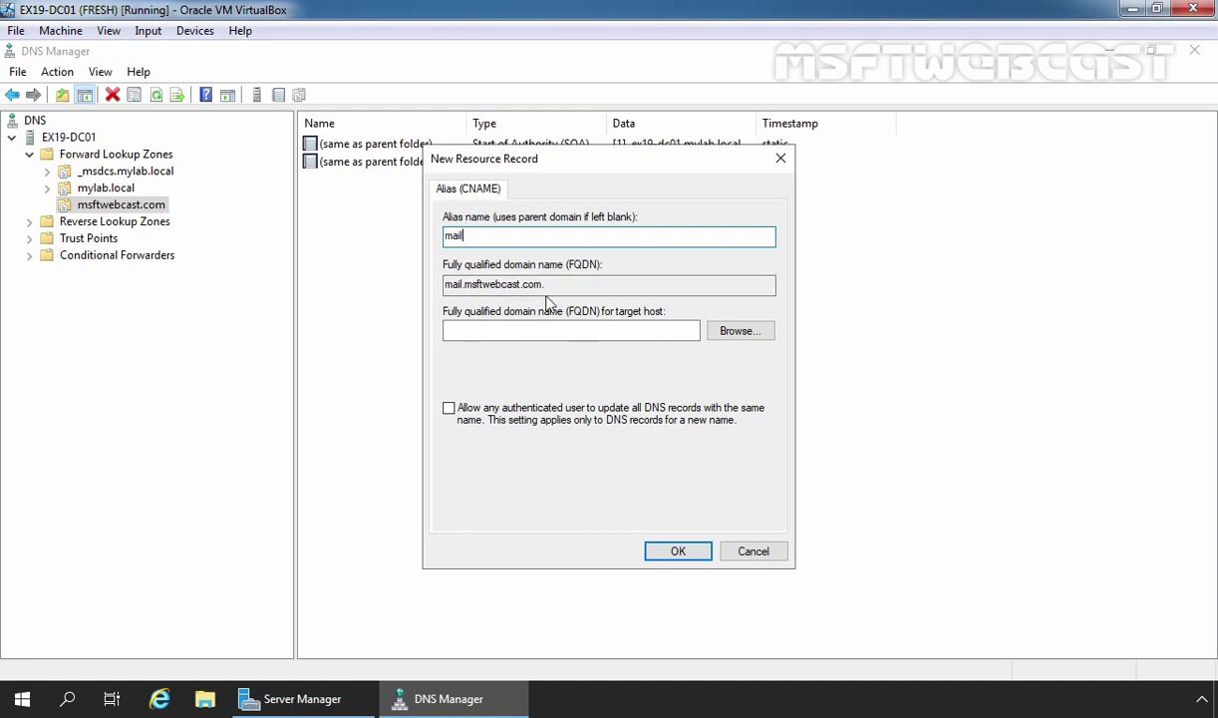
{"action": "left_click", "coordinate": [737, 332]}
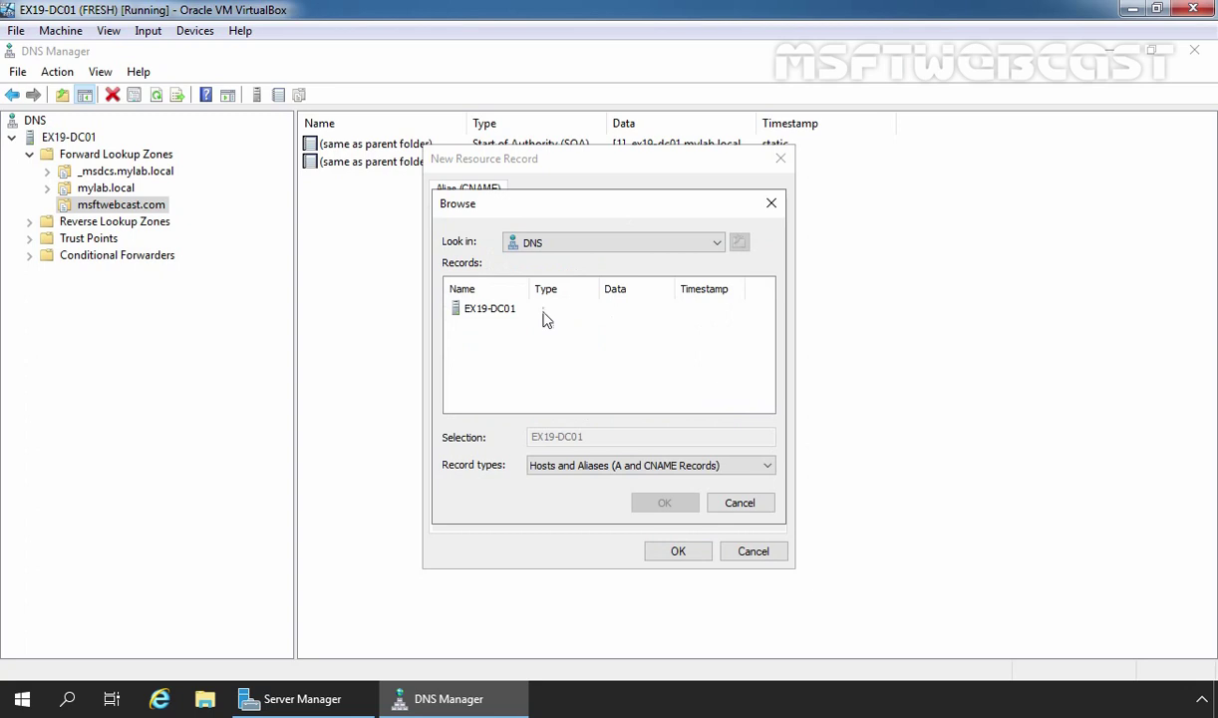
{"action": "double_click", "coordinate": [486, 312]}
{"action": "double_click", "coordinate": [482, 315]}
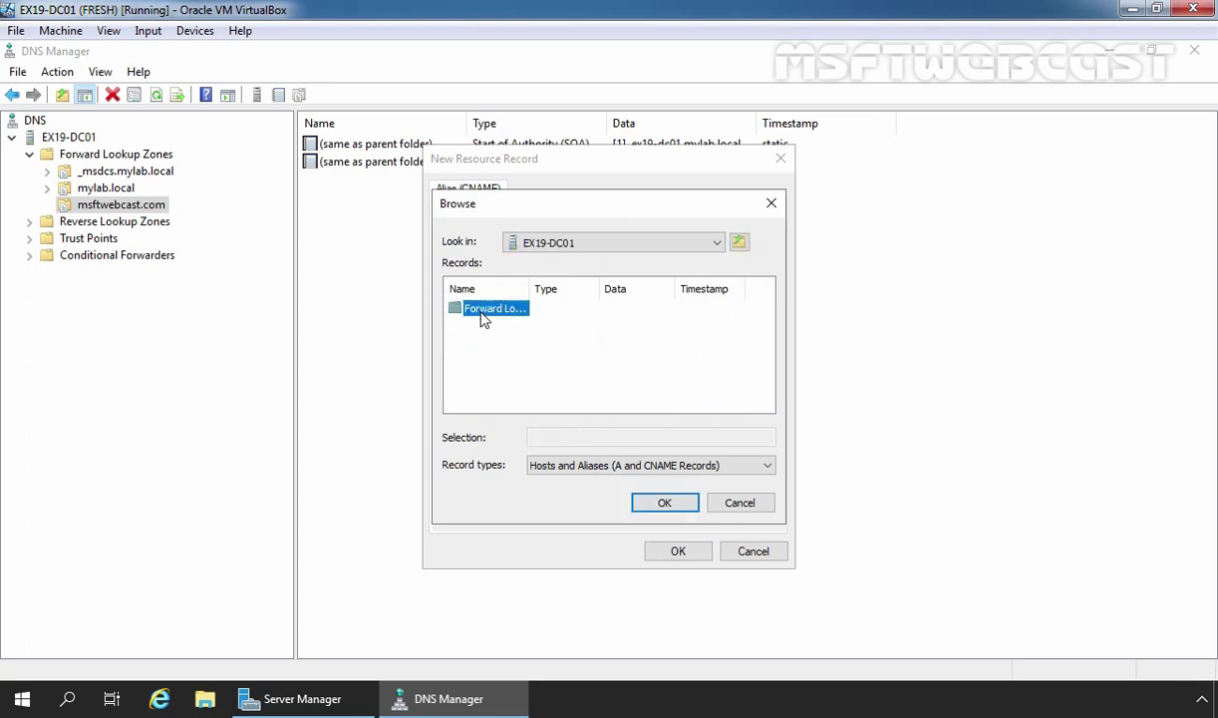
{"action": "double_click", "coordinate": [487, 324]}
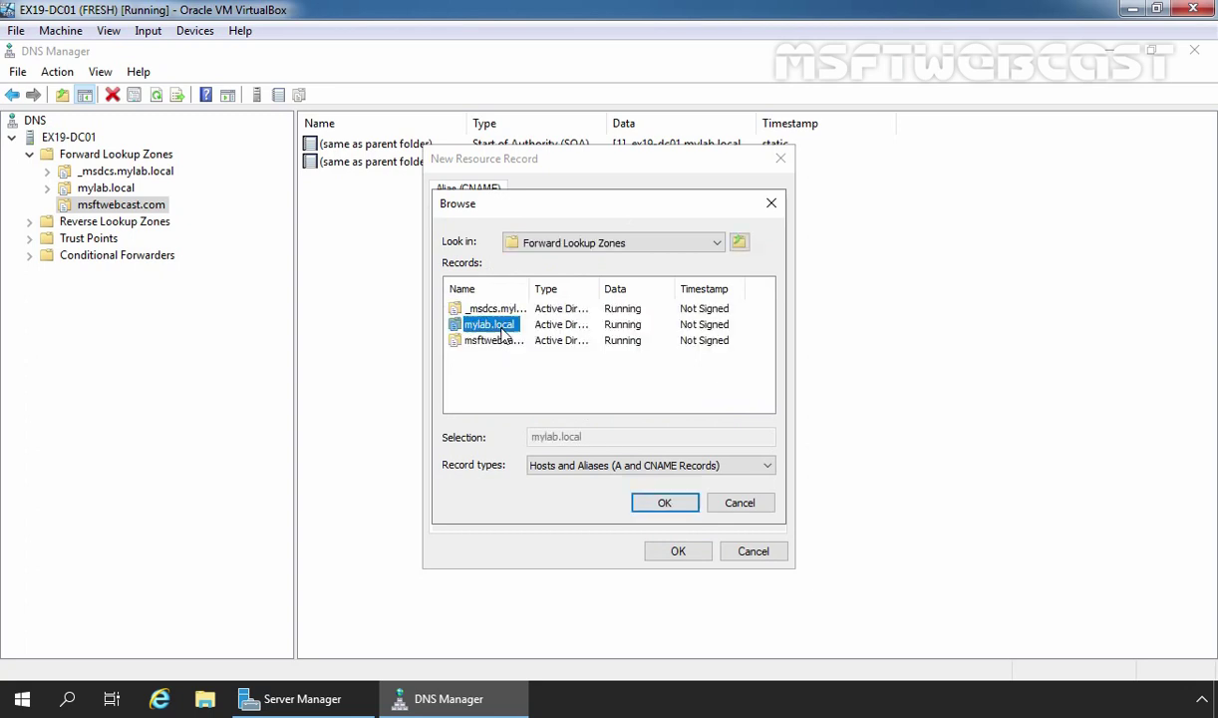
{"action": "scroll", "coordinate": [504, 334], "scroll_direction": "down", "scroll_amount": 1}
{"action": "left_click", "coordinate": [485, 405]}
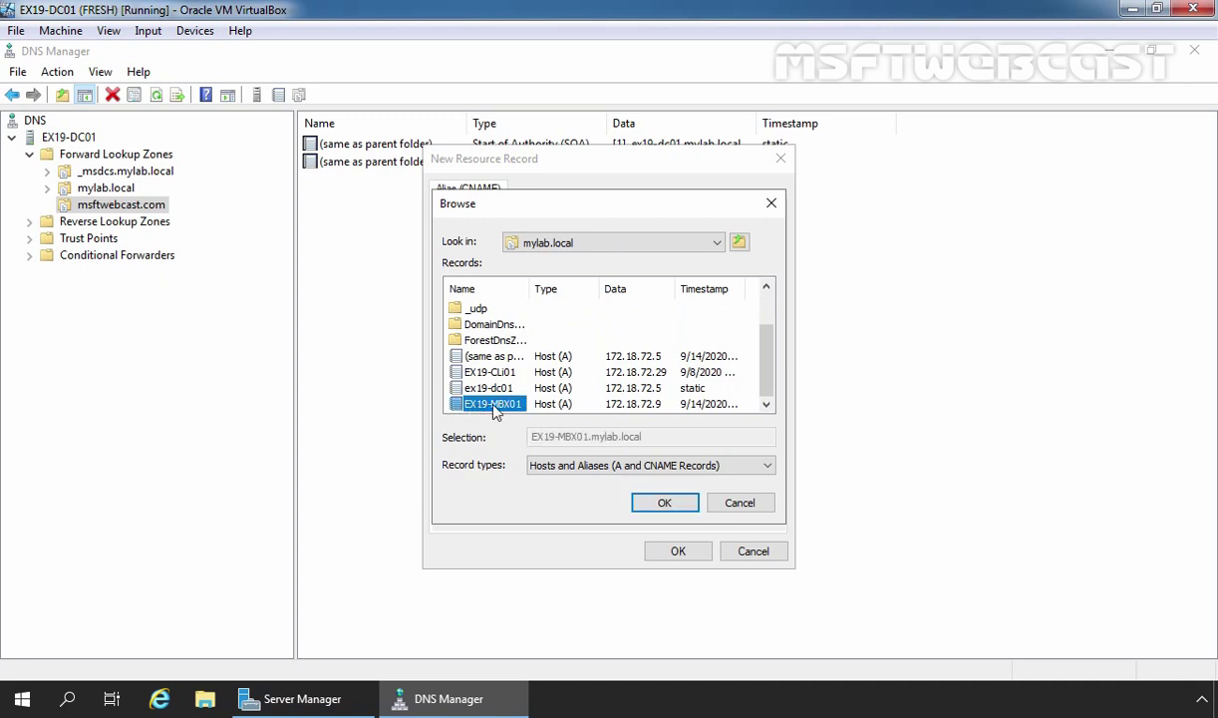
{"action": "left_click", "coordinate": [664, 503]}
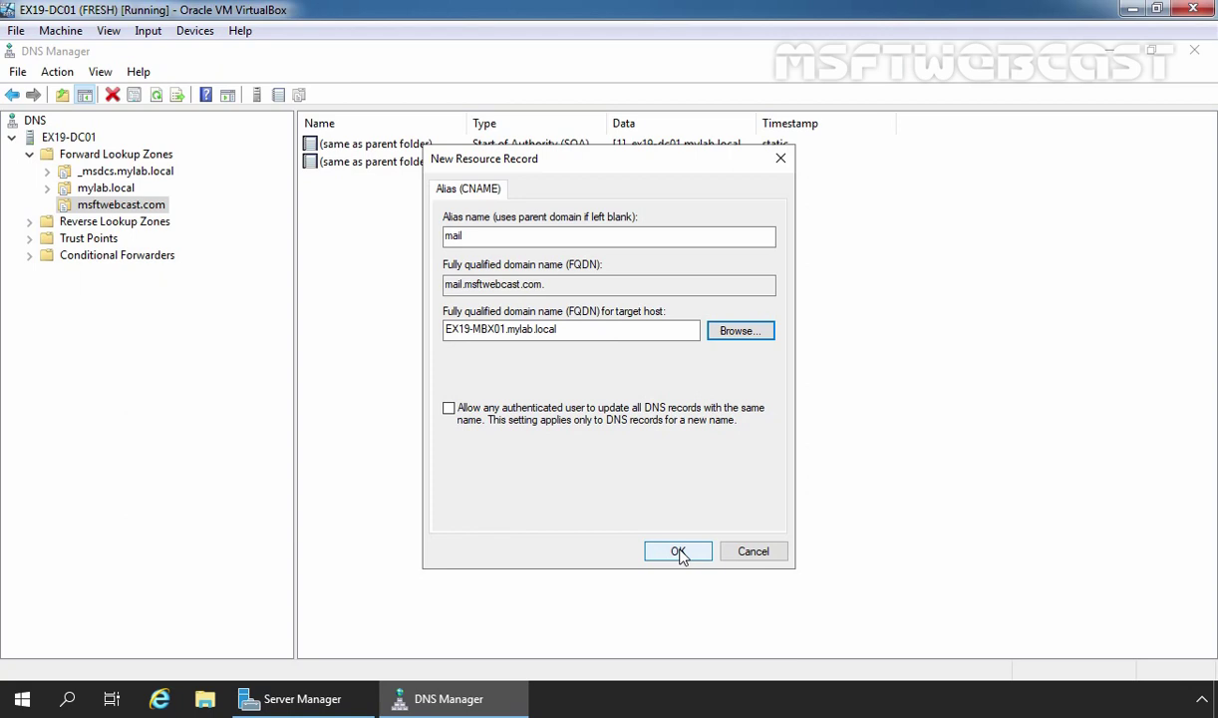
Step: Run 'ping mail.msftwebcast.com' in an admin PowerShell, which can't find the host, then minimize it
{"action": "right_click", "coordinate": [22, 701]}
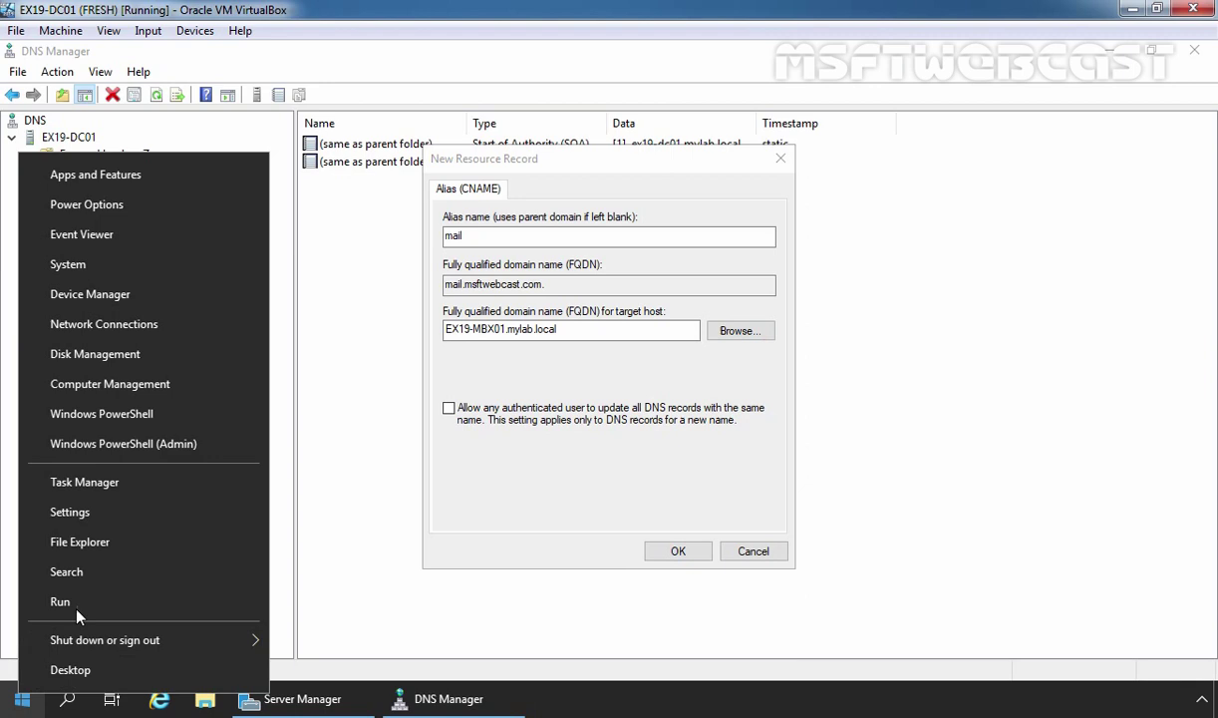
{"action": "left_click", "coordinate": [145, 449]}
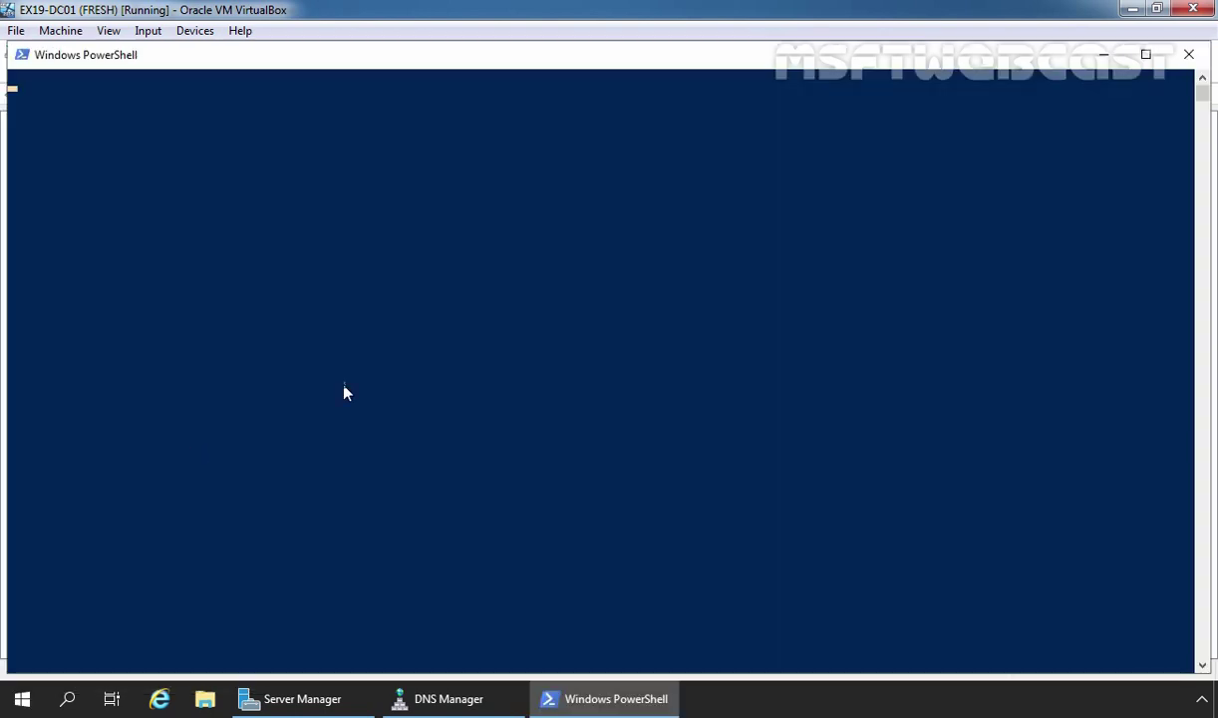
{"action": "type", "text": "ping mail"}
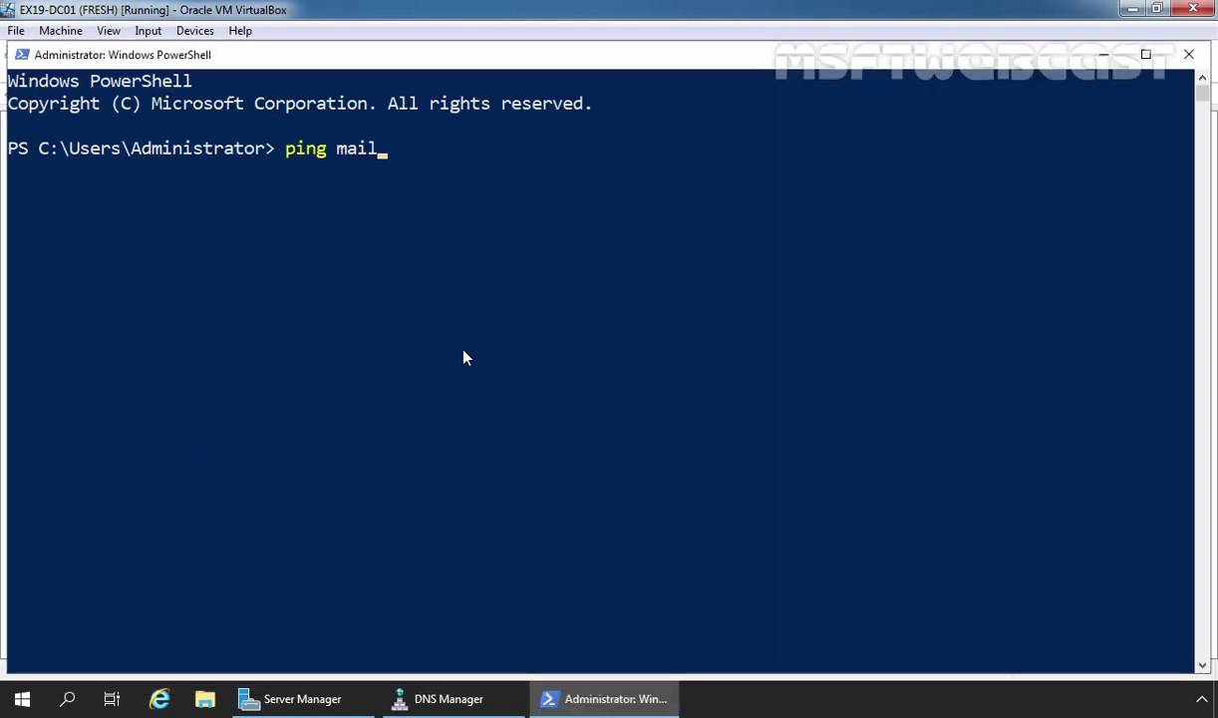
{"action": "type", "text": ".msftwebcast.com"}
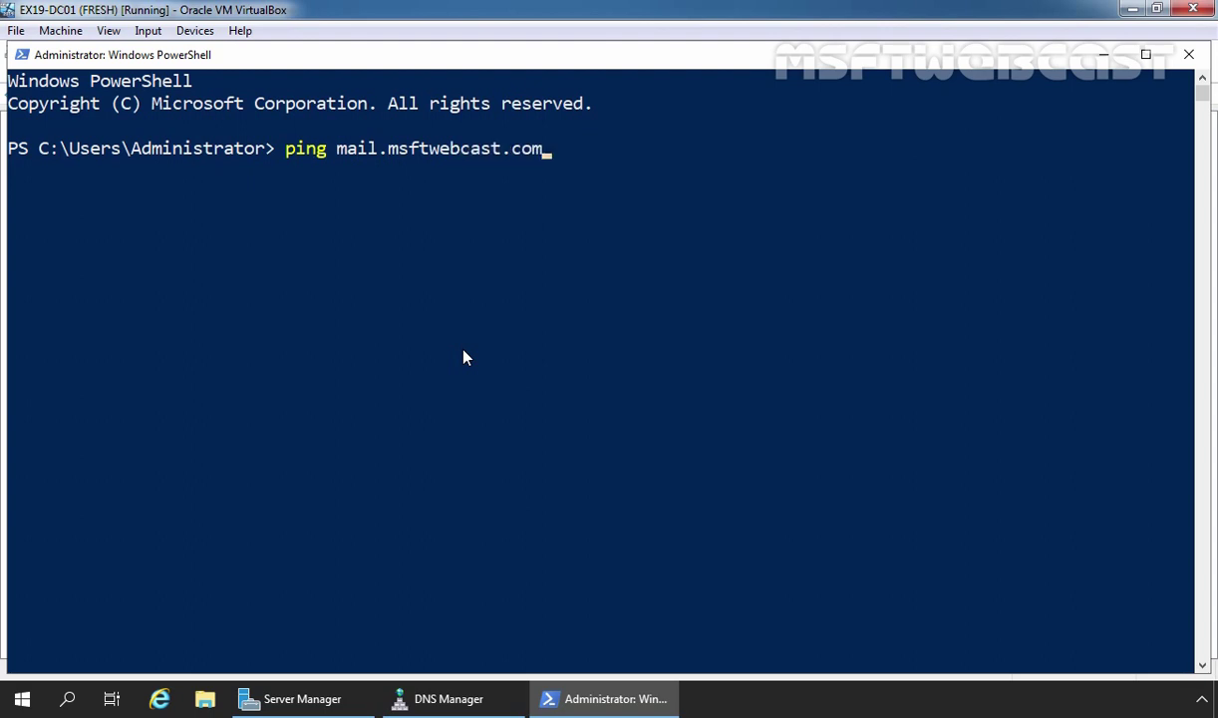
{"action": "key", "text": "Return"}
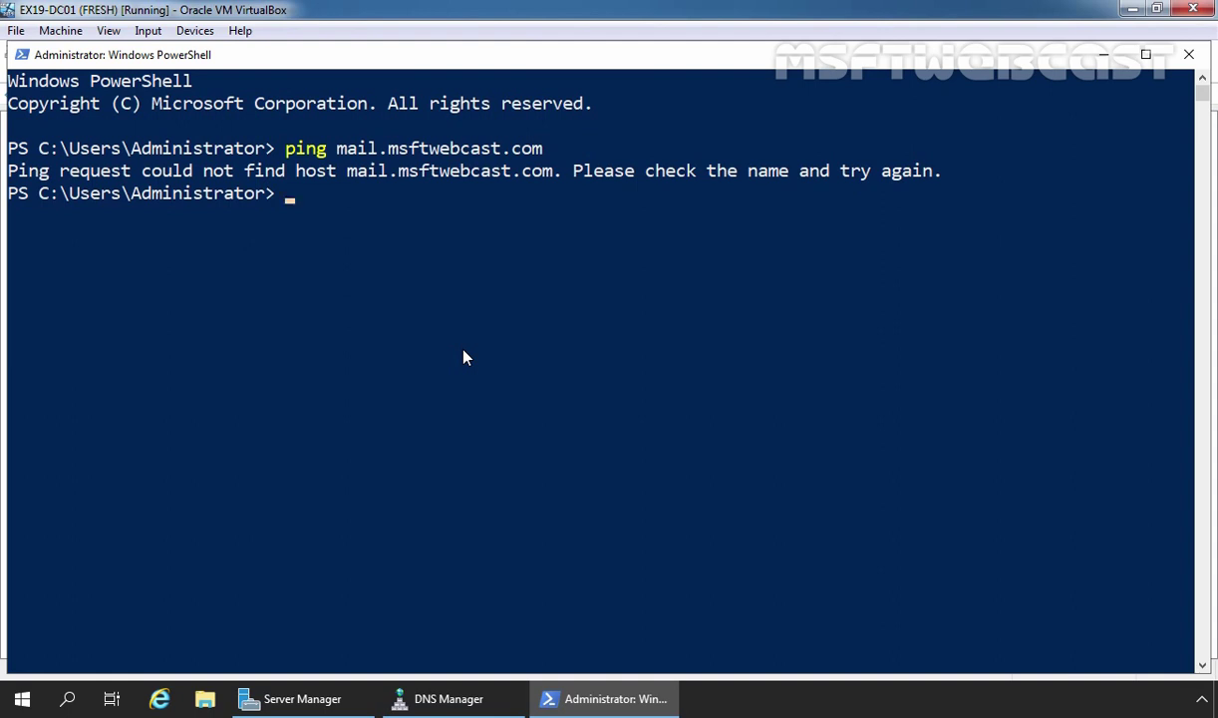
{"action": "left_click", "coordinate": [1109, 56]}
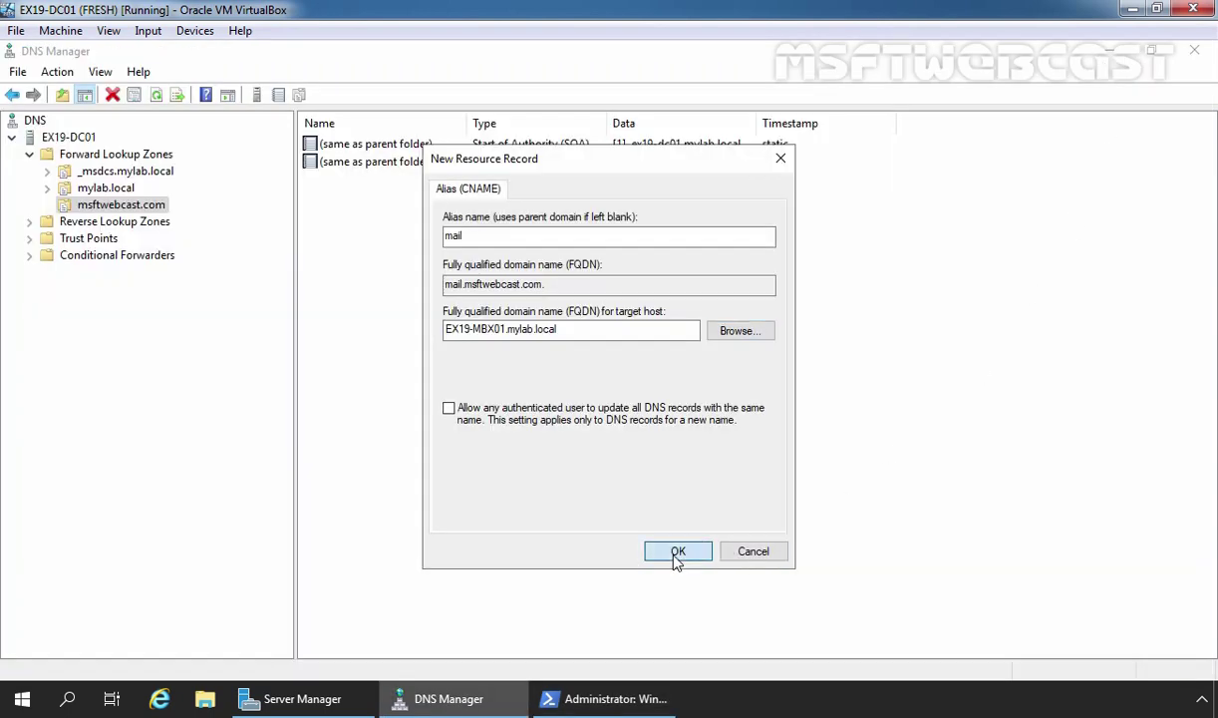
Step: Save the mail CNAME record and rerun the ping, now resolving to EX19-MBX01.mylab.local [172.18.72.9]
{"action": "left_click", "coordinate": [677, 553]}
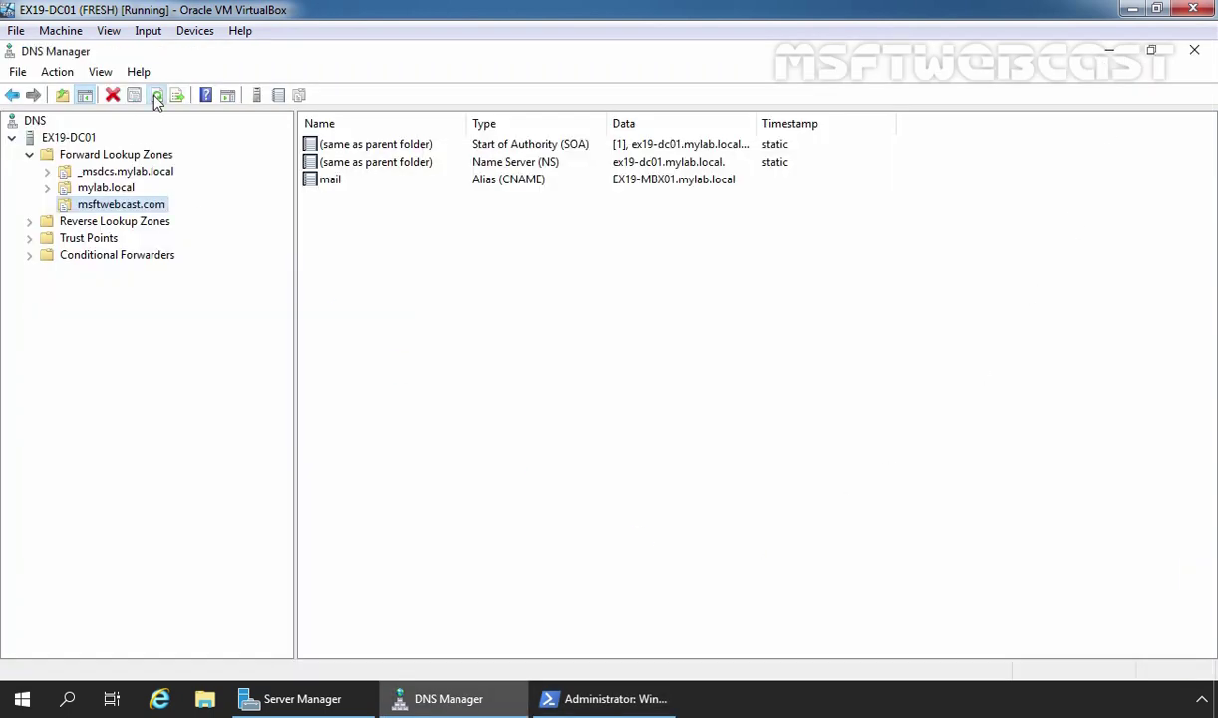
{"action": "left_click", "coordinate": [596, 699]}
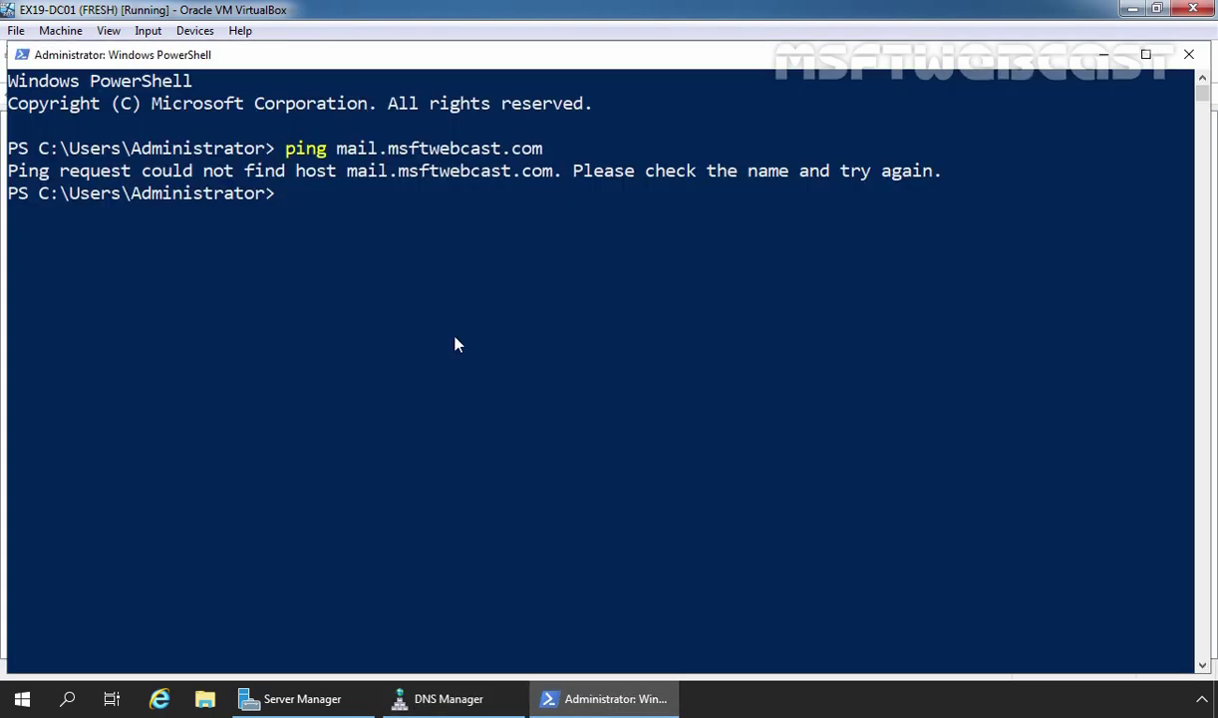
{"action": "key", "text": "Up"}
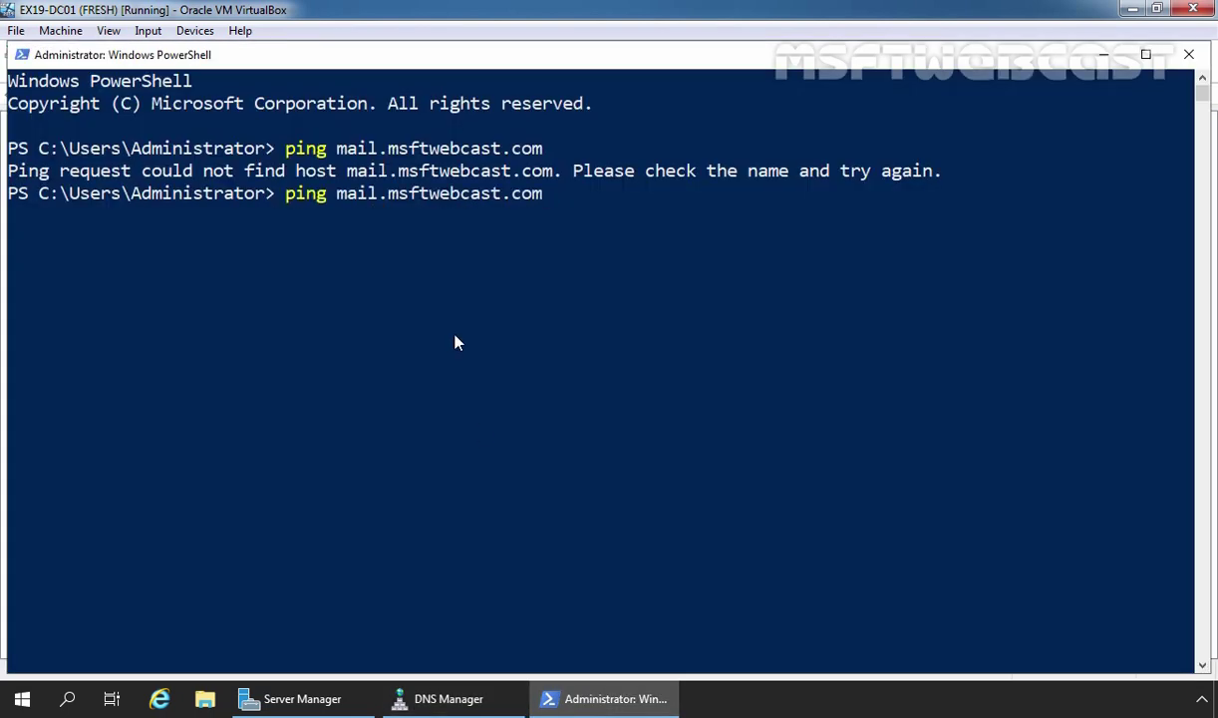
{"action": "key", "text": "Return"}
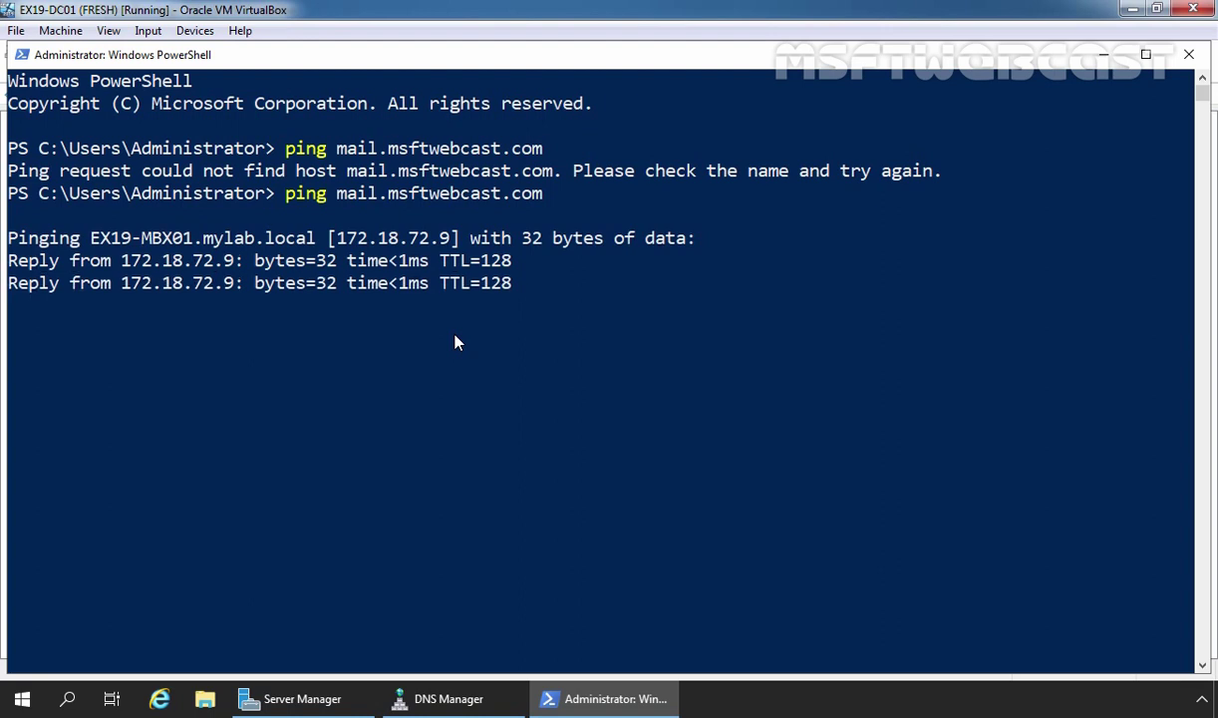
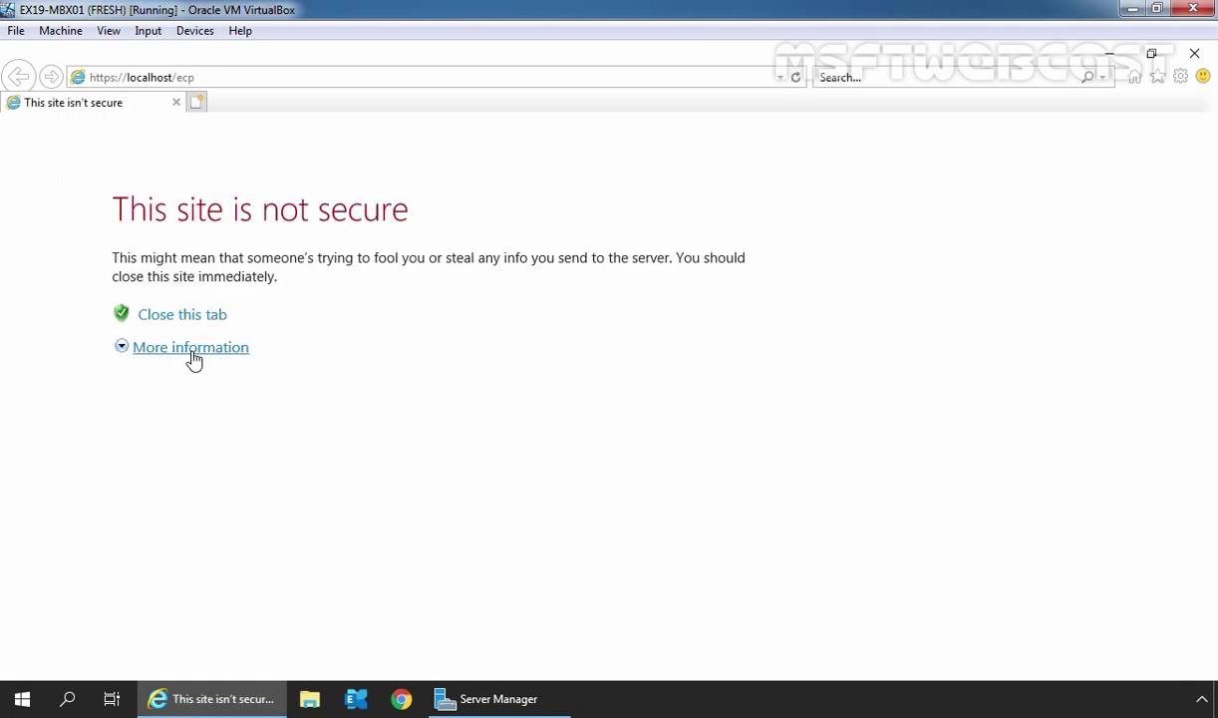
Step: Bypass the certificate warning and sign in to Exchange Admin Center with the administrator password
{"action": "left_click", "coordinate": [191, 349]}
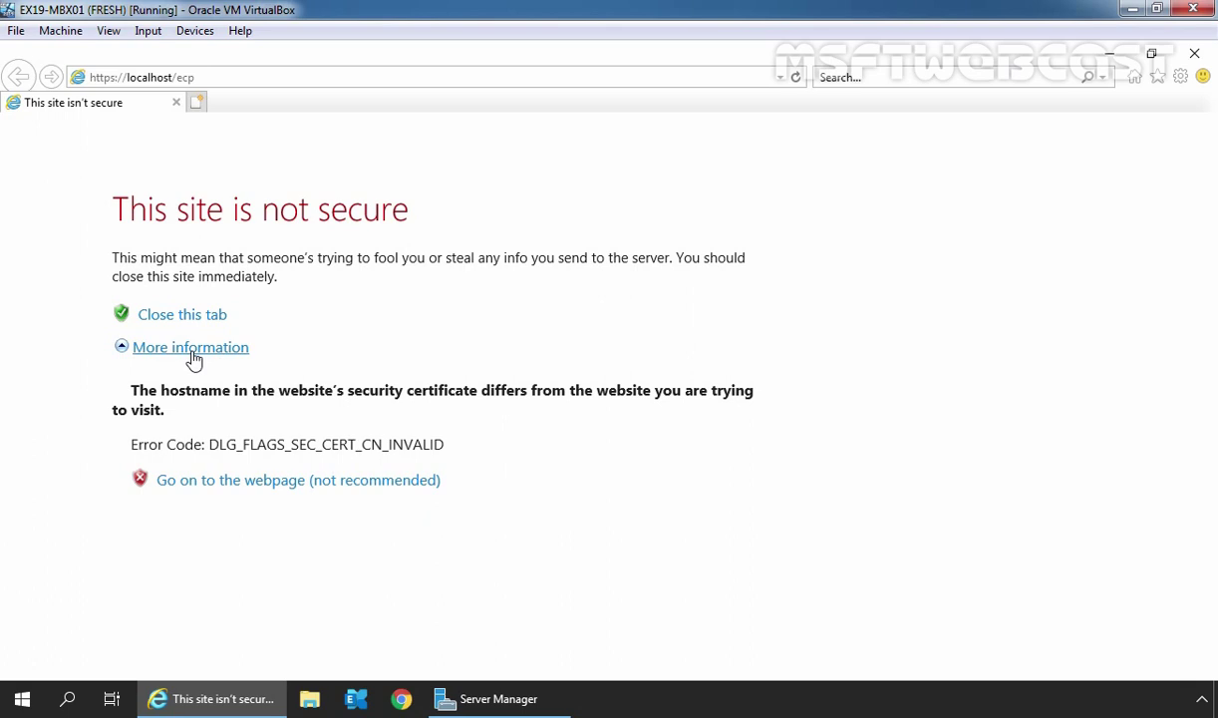
{"action": "left_click", "coordinate": [228, 482]}
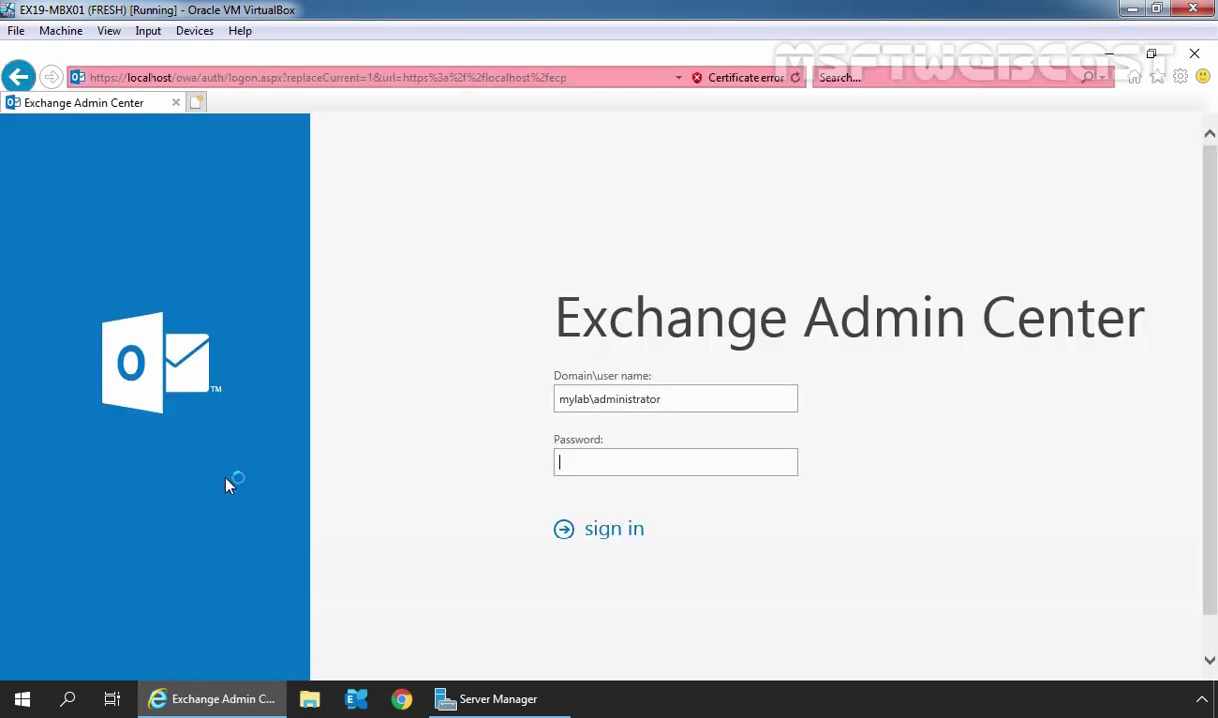
{"action": "left_click", "coordinate": [614, 531]}
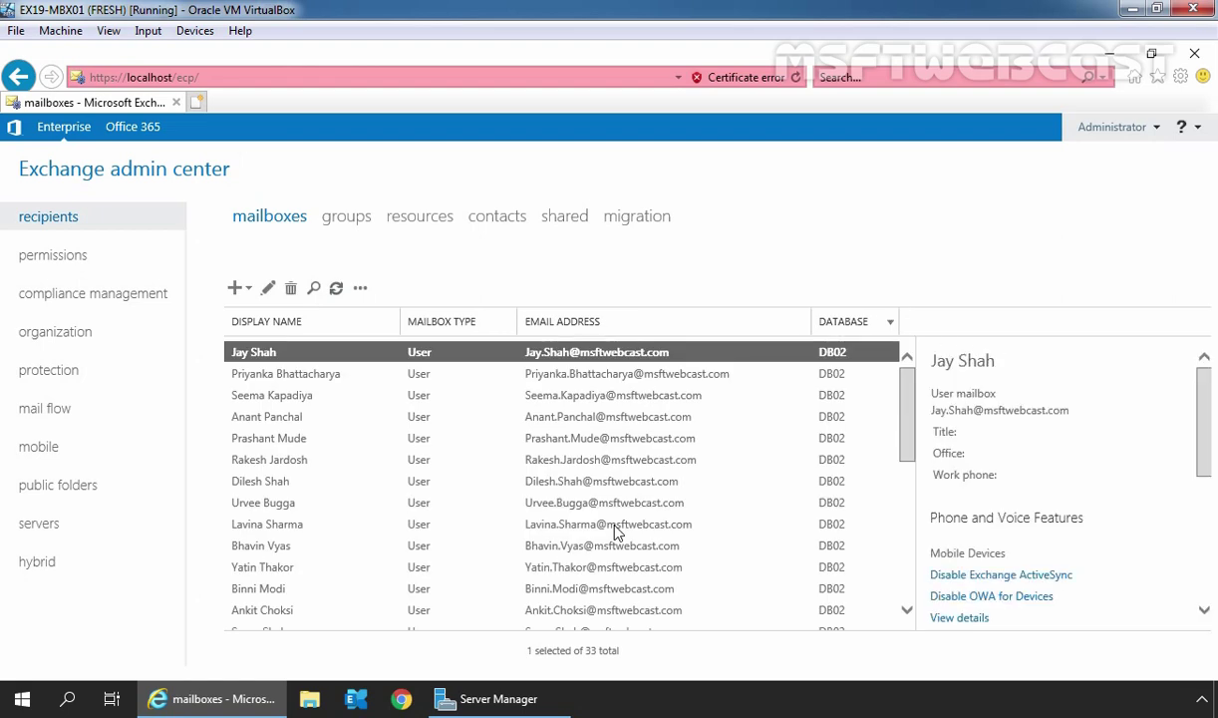
Step: Show the virtual directories list for the servers, including owa and ecp on EX19-MBX01
{"action": "left_click", "coordinate": [47, 534]}
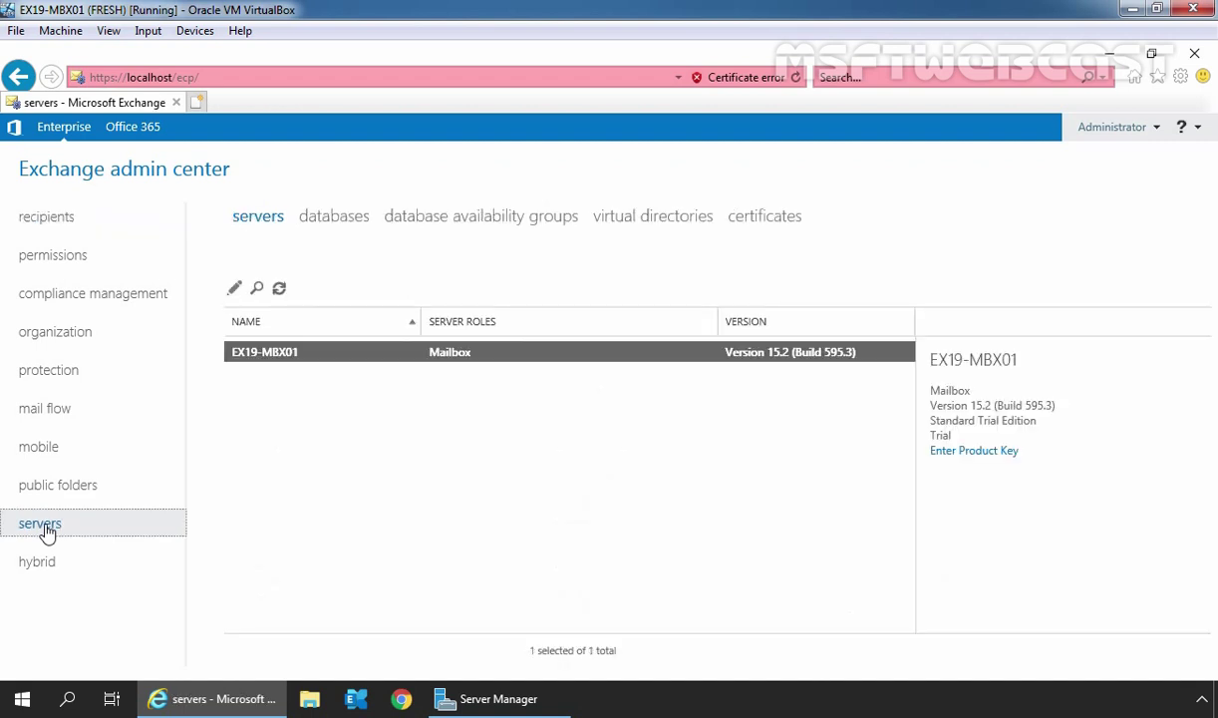
{"action": "left_click", "coordinate": [647, 228]}
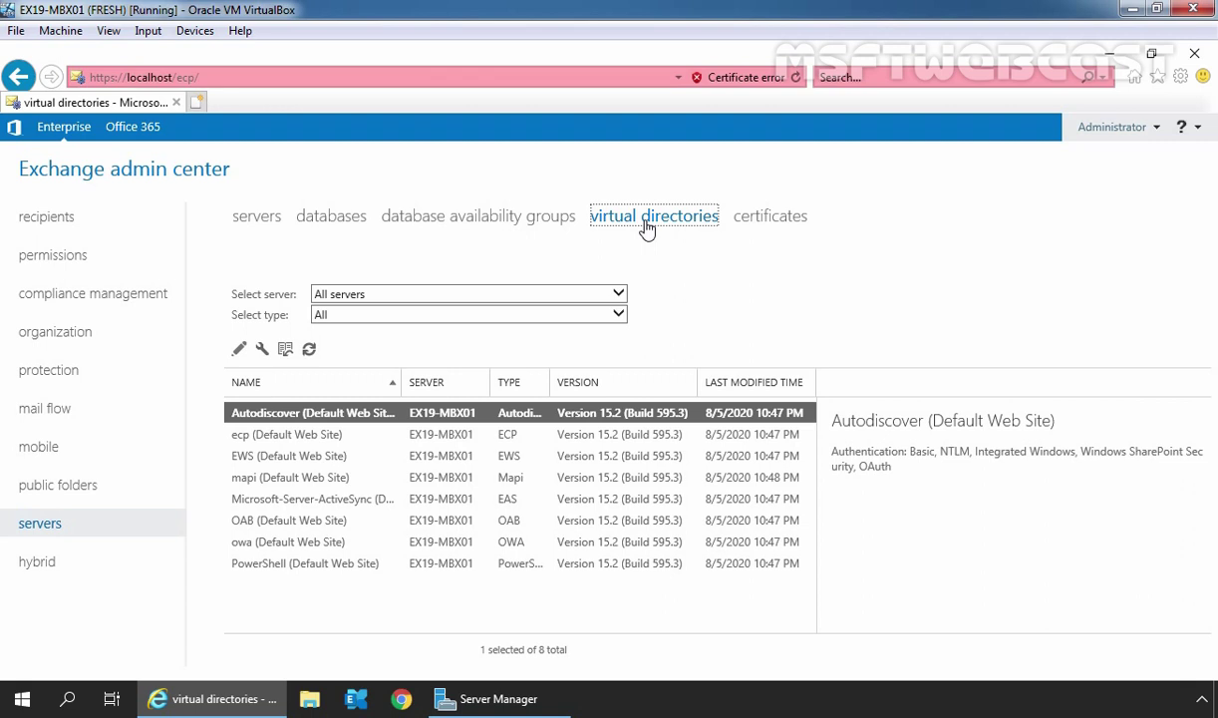
Step: Set the external access domain to mail.msftwebcast.com for server EX19-MBX01 and save
{"action": "left_click", "coordinate": [262, 351]}
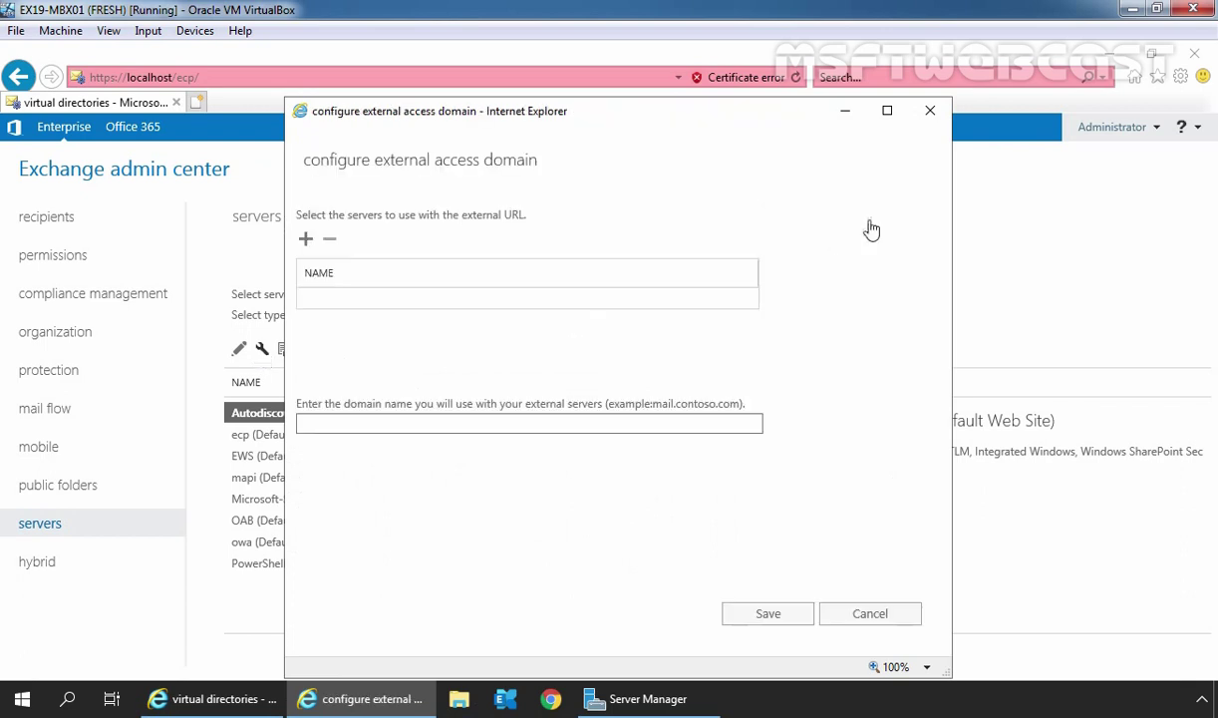
{"action": "left_click", "coordinate": [887, 112]}
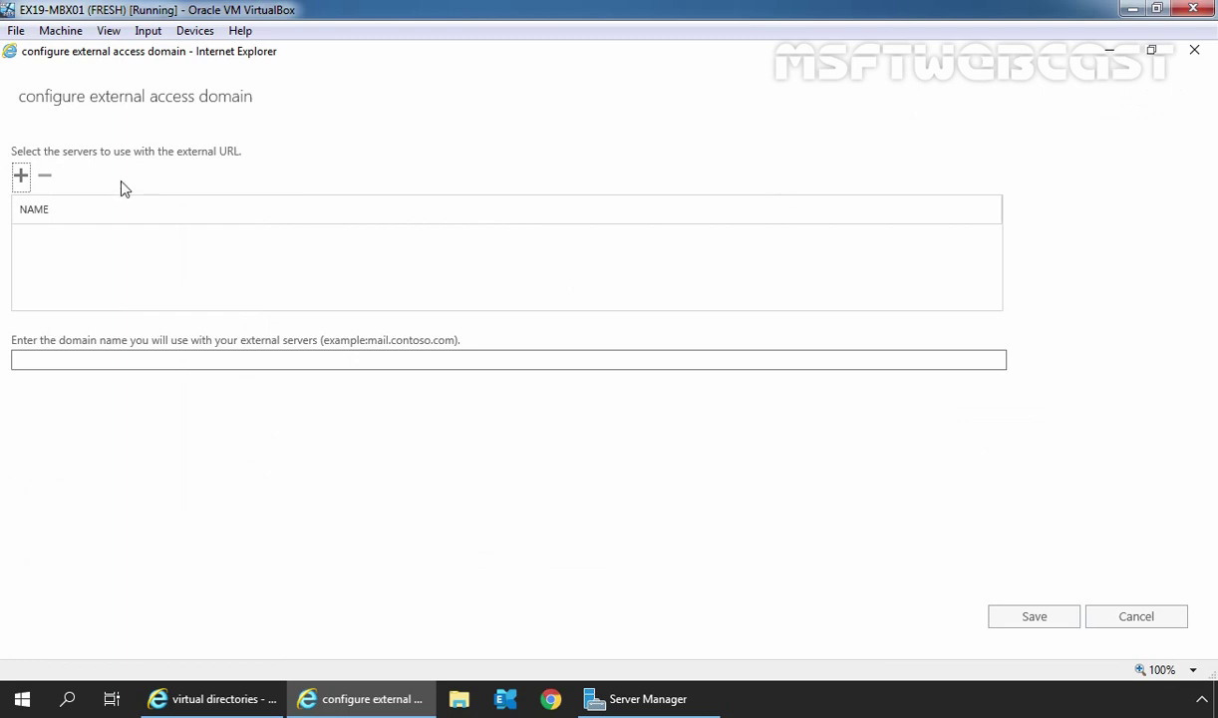
{"action": "left_click", "coordinate": [20, 177]}
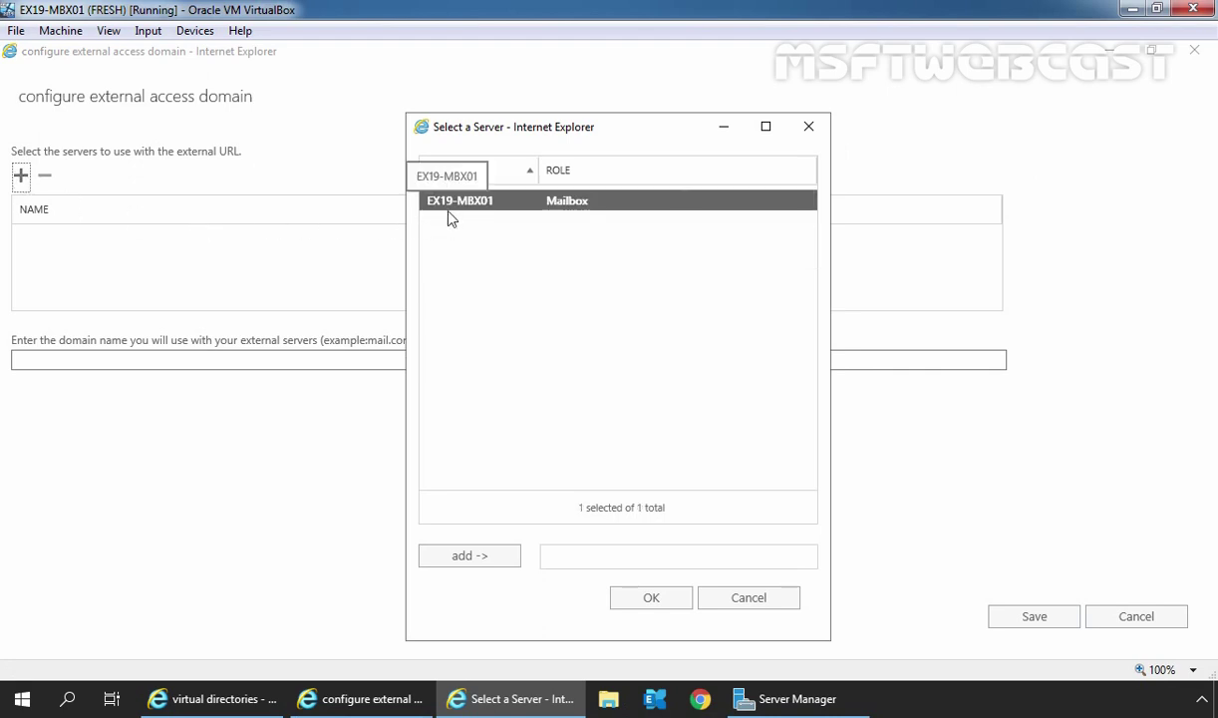
{"action": "left_click", "coordinate": [465, 559]}
{"action": "left_click", "coordinate": [651, 599]}
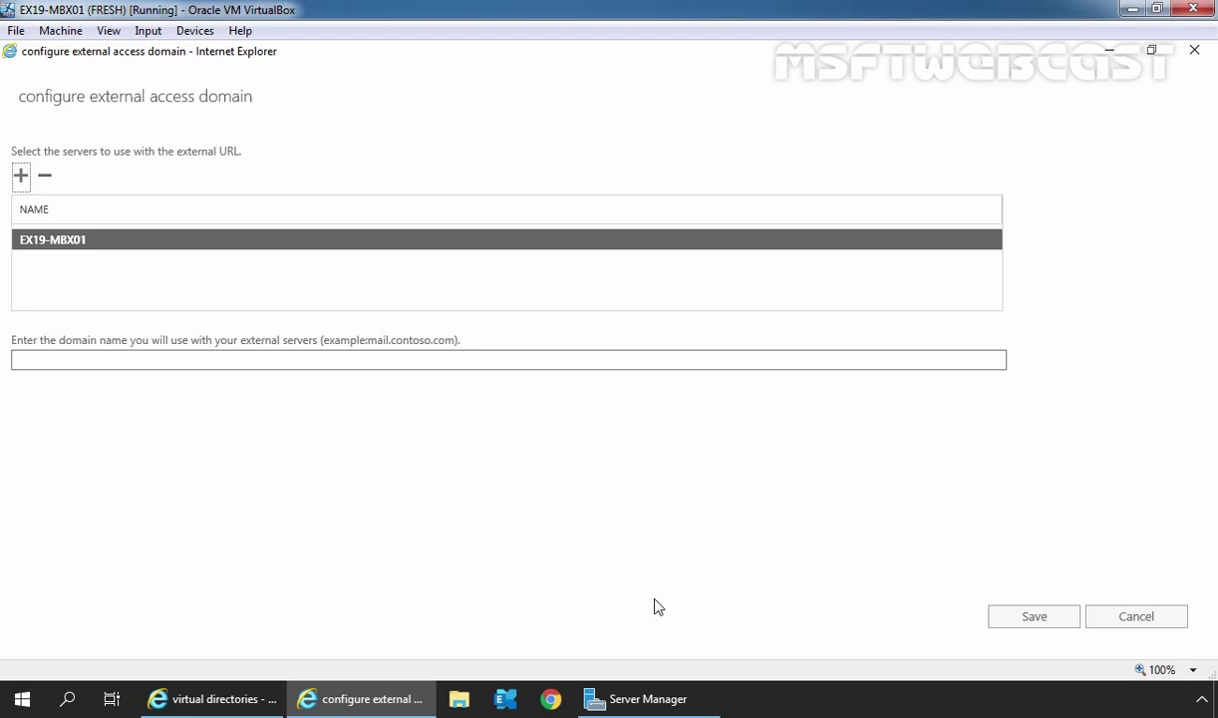
{"action": "left_click", "coordinate": [148, 358]}
{"action": "type", "text": "mail.msftwebcast.com"}
{"action": "left_click", "coordinate": [1035, 620]}
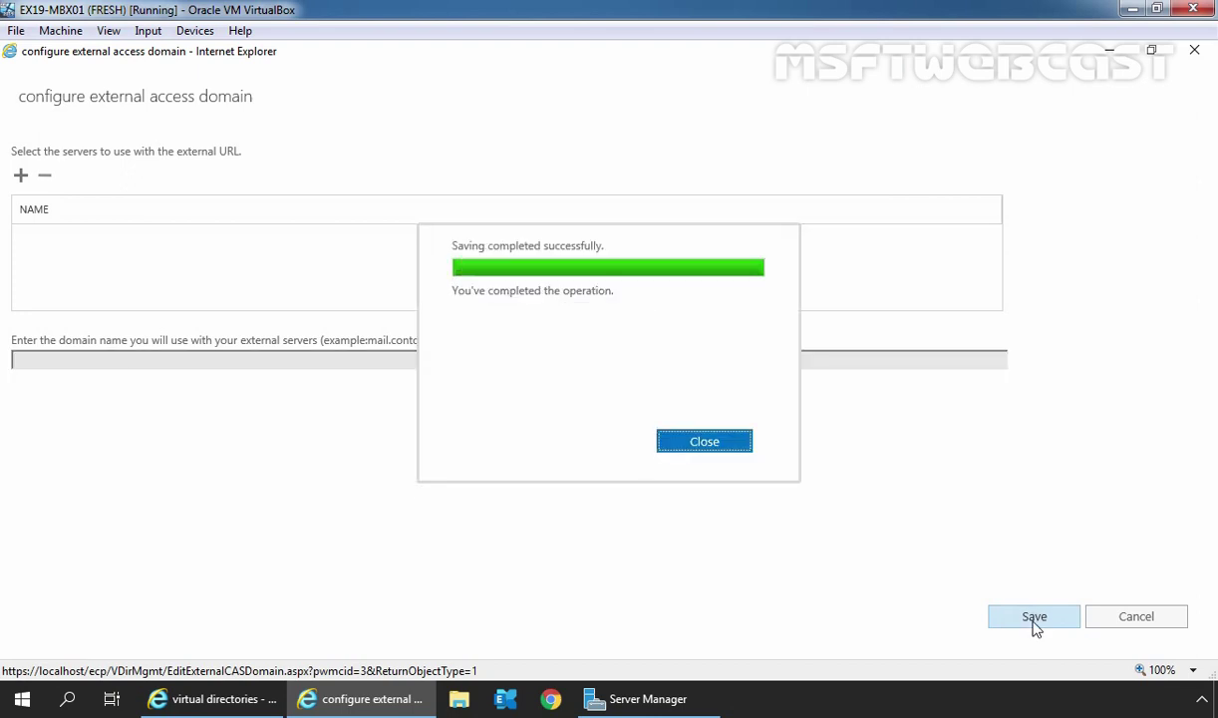
{"action": "left_click", "coordinate": [704, 444]}
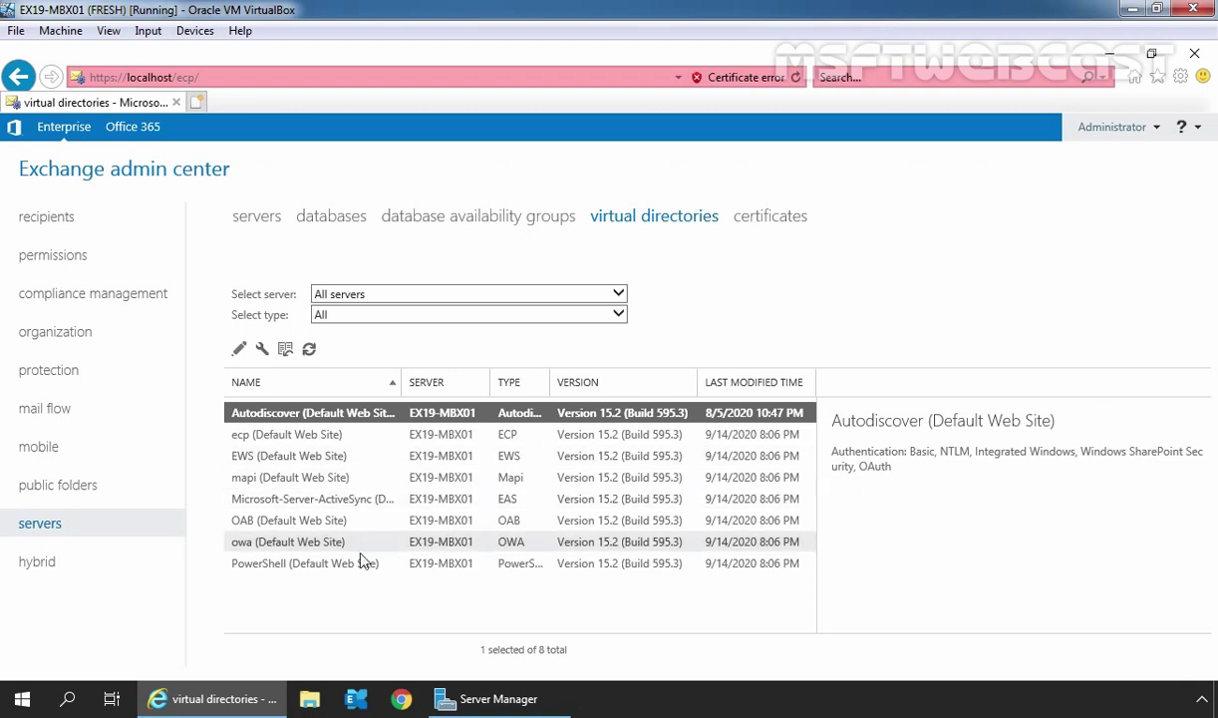
{"action": "left_click", "coordinate": [291, 541]}
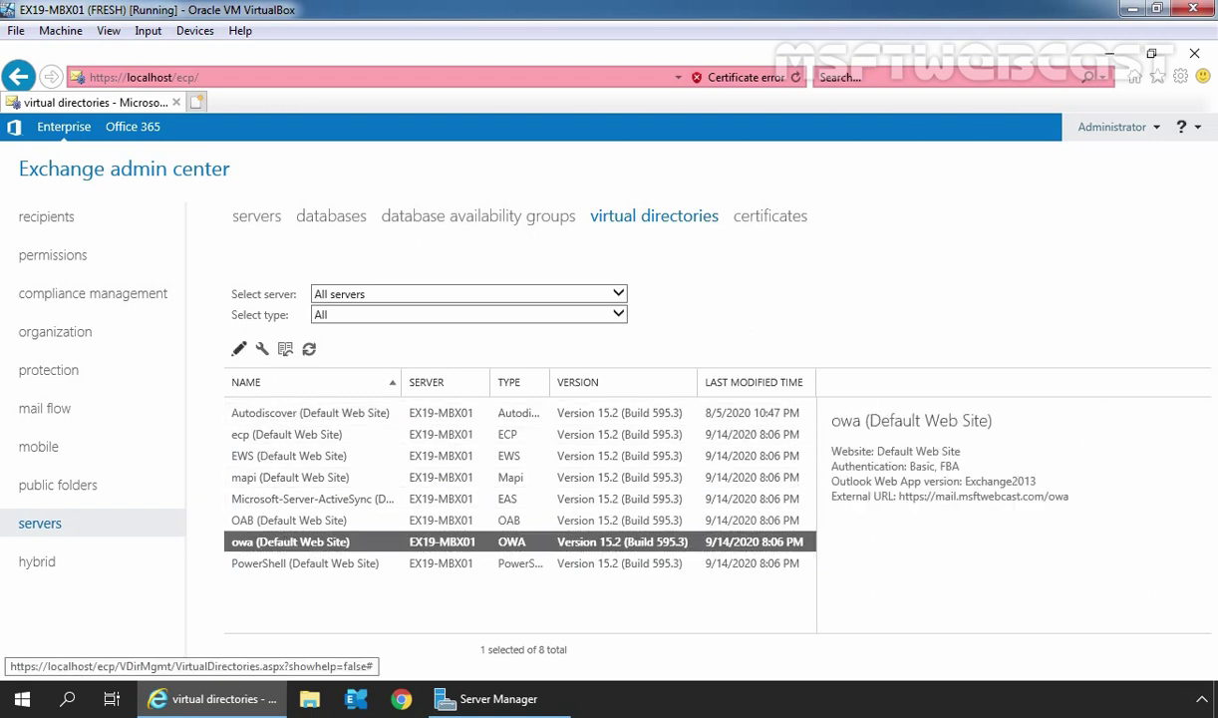
{"action": "left_click", "coordinate": [240, 351]}
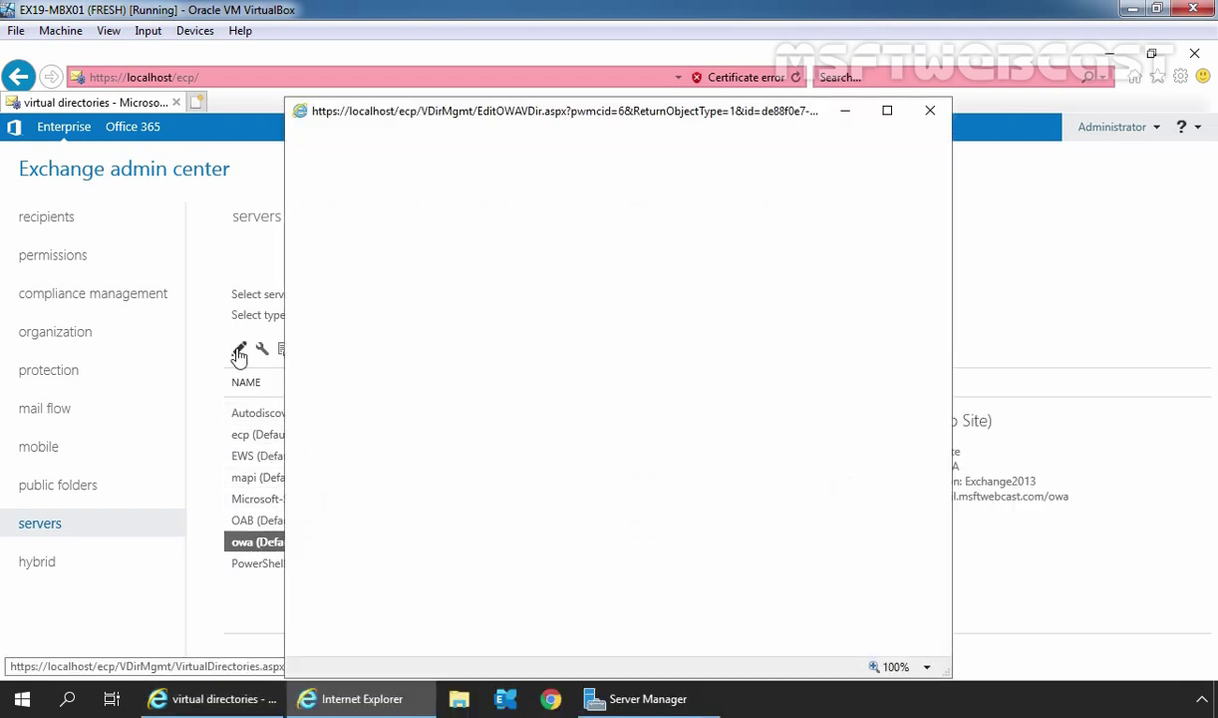
{"action": "left_click", "coordinate": [887, 112]}
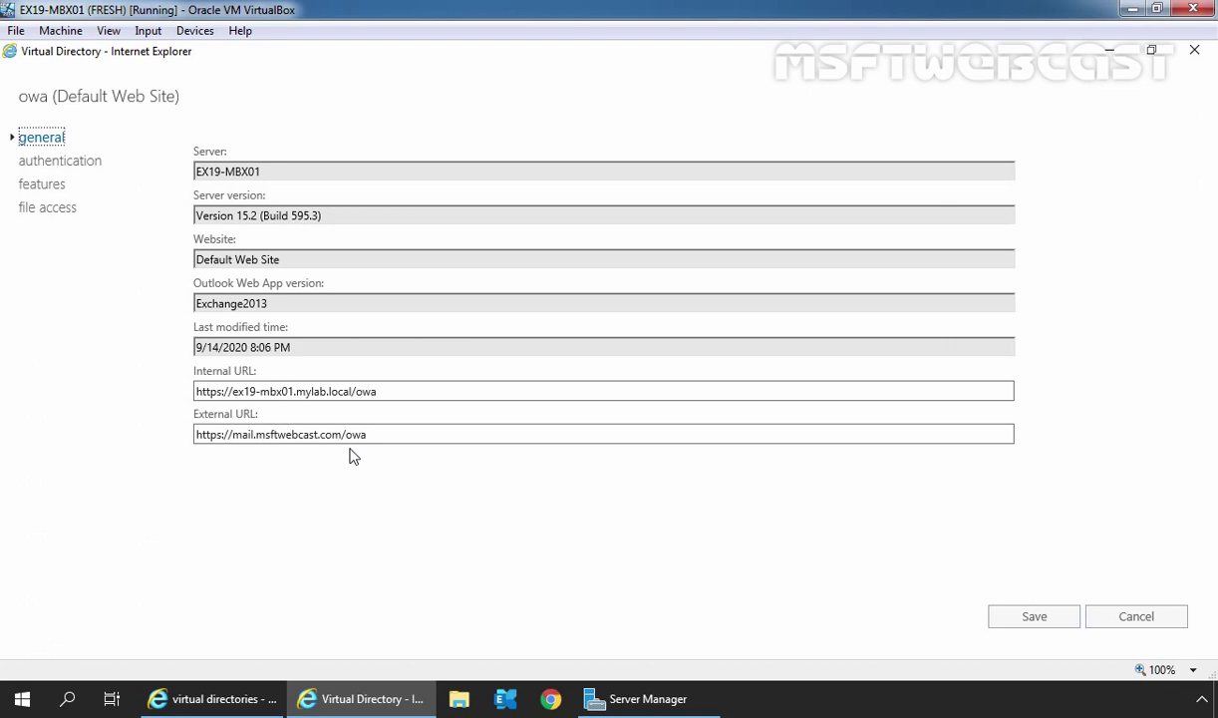
{"action": "left_click_drag", "start_coordinate": [369, 436], "coordinate": [123, 415]}
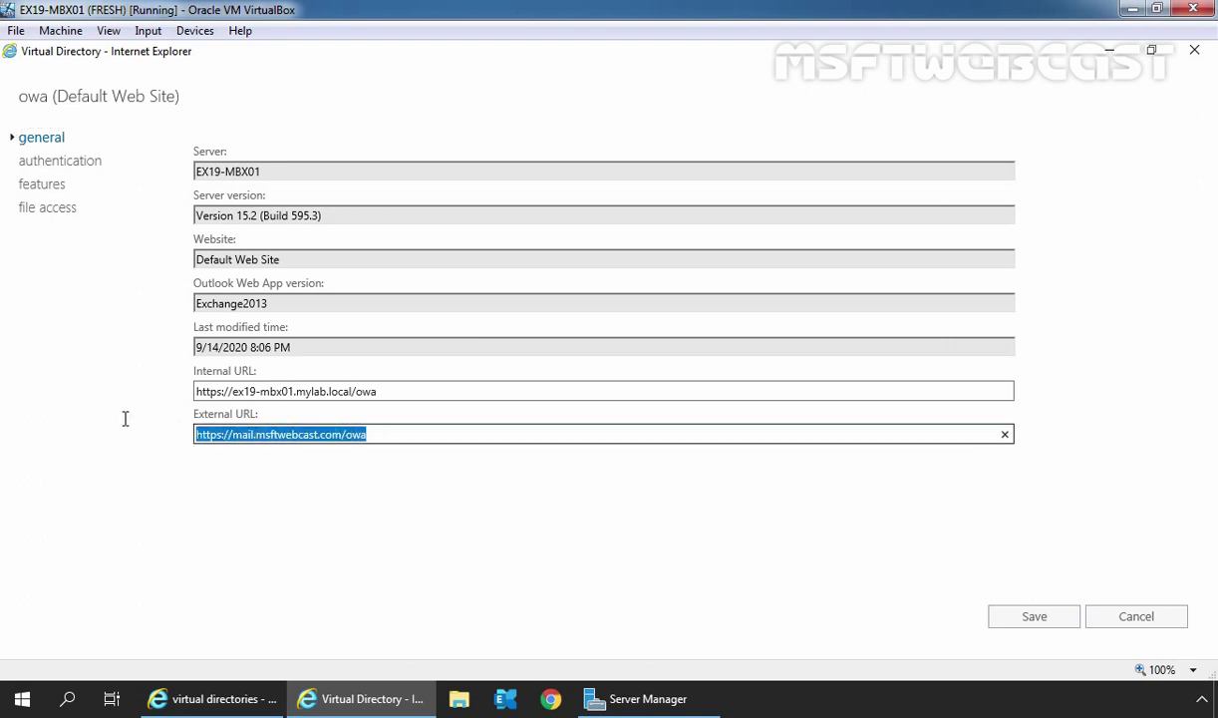
{"action": "right_click", "coordinate": [271, 436]}
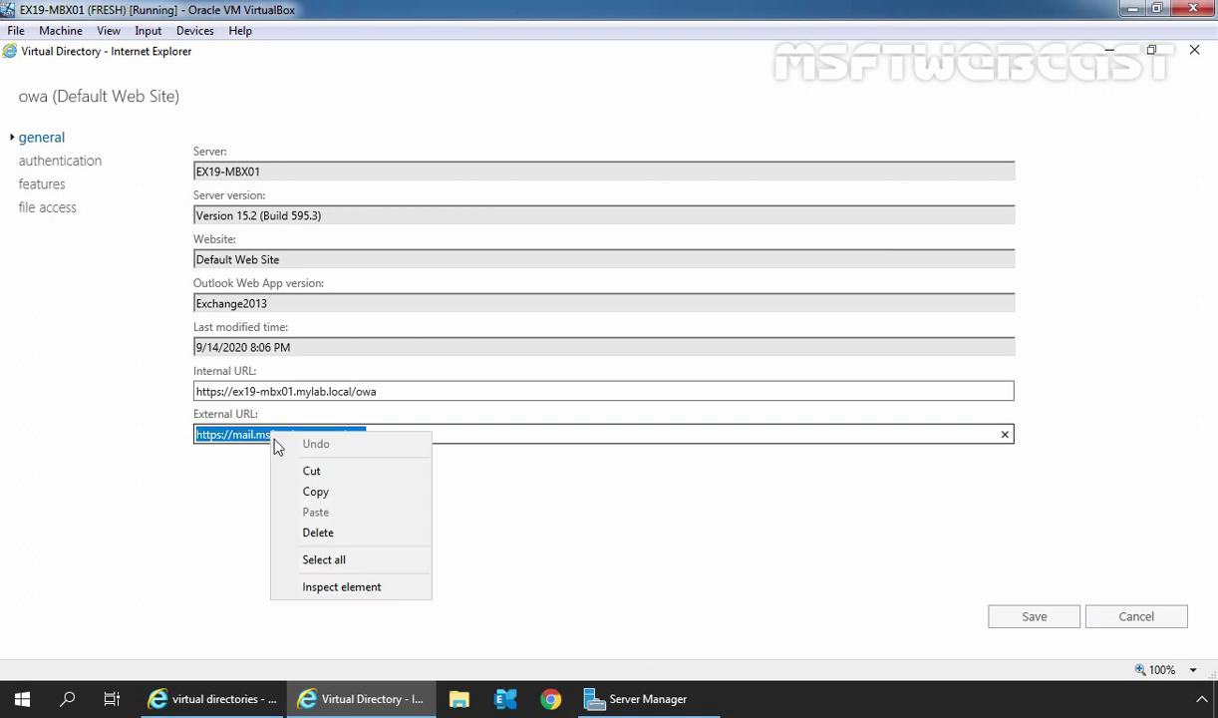
{"action": "left_click", "coordinate": [311, 490]}
{"action": "left_click_drag", "start_coordinate": [379, 393], "coordinate": [162, 394]}
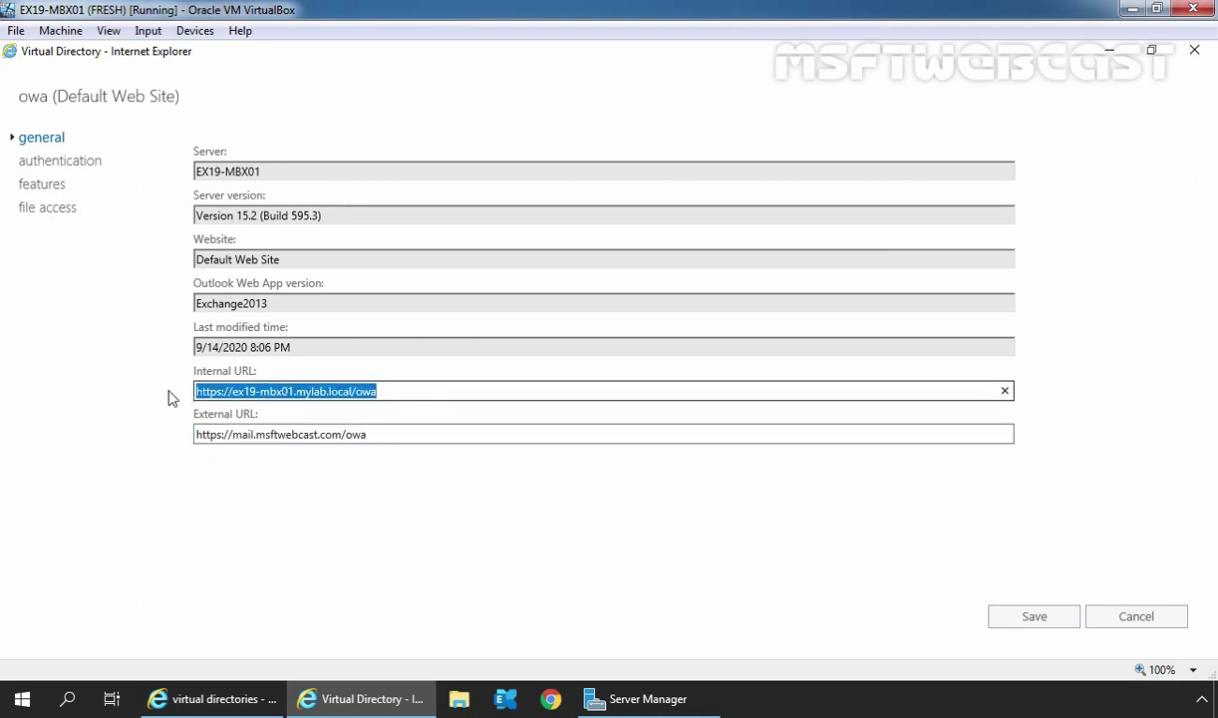
{"action": "right_click", "coordinate": [255, 397]}
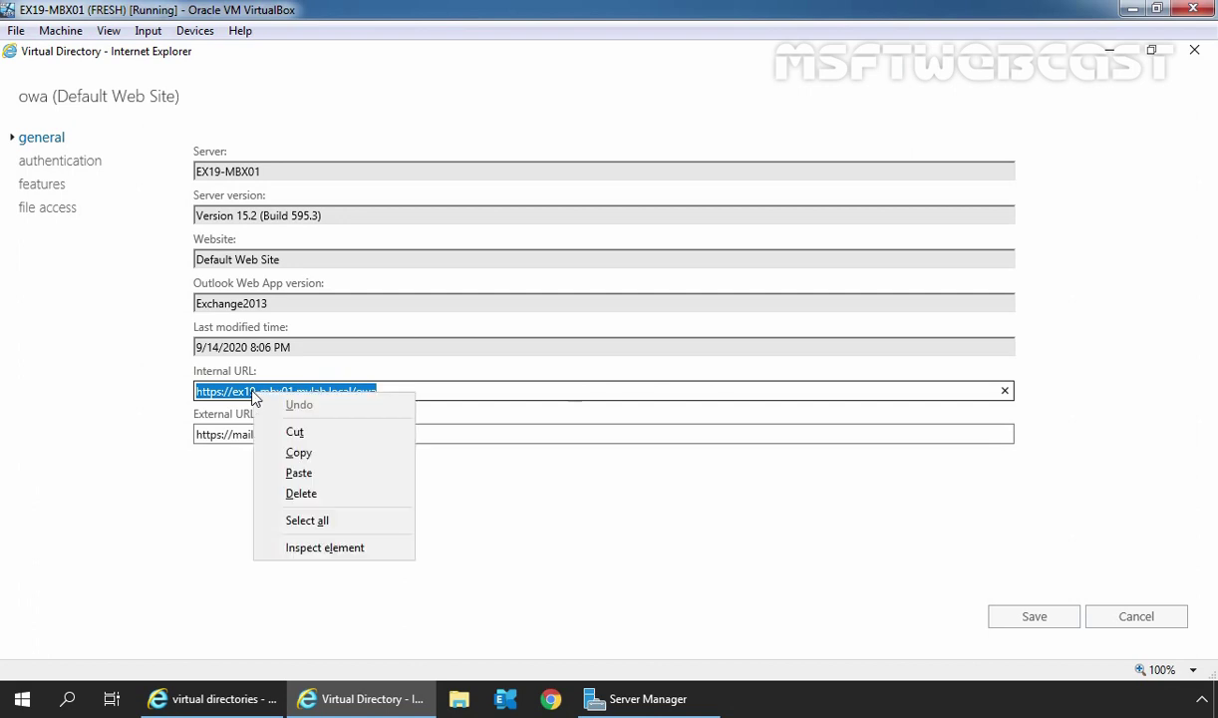
{"action": "left_click", "coordinate": [301, 475]}
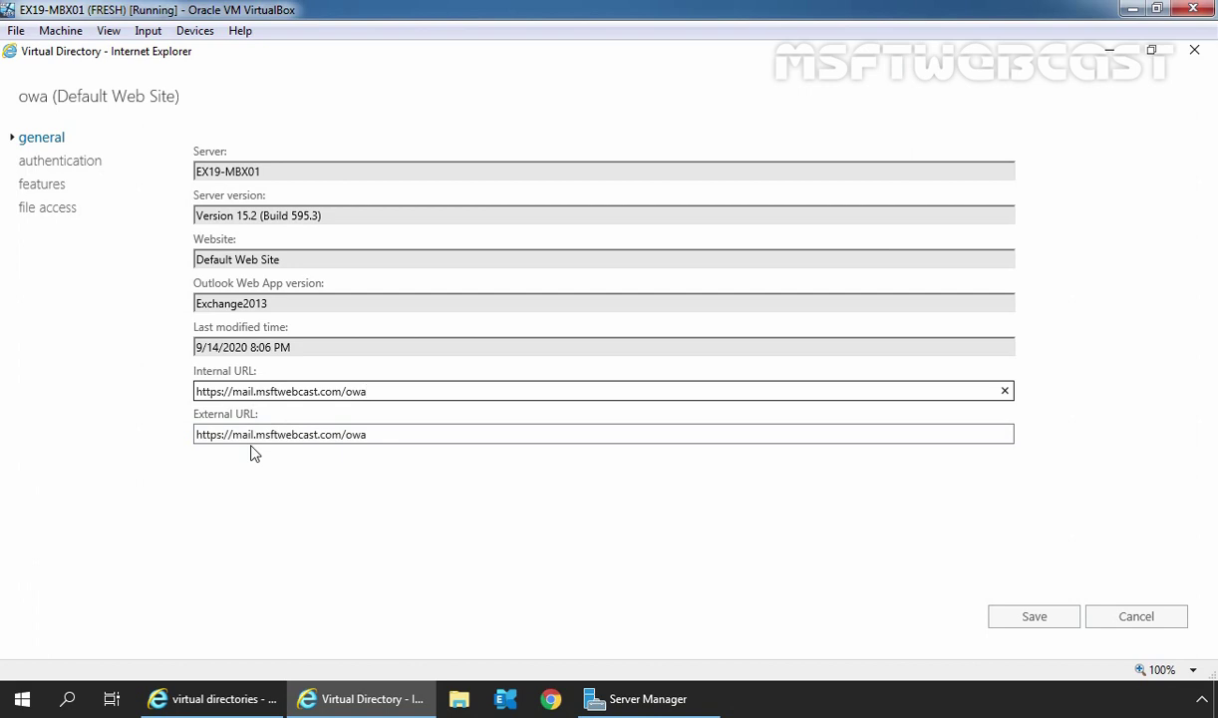
{"action": "left_click", "coordinate": [1037, 617]}
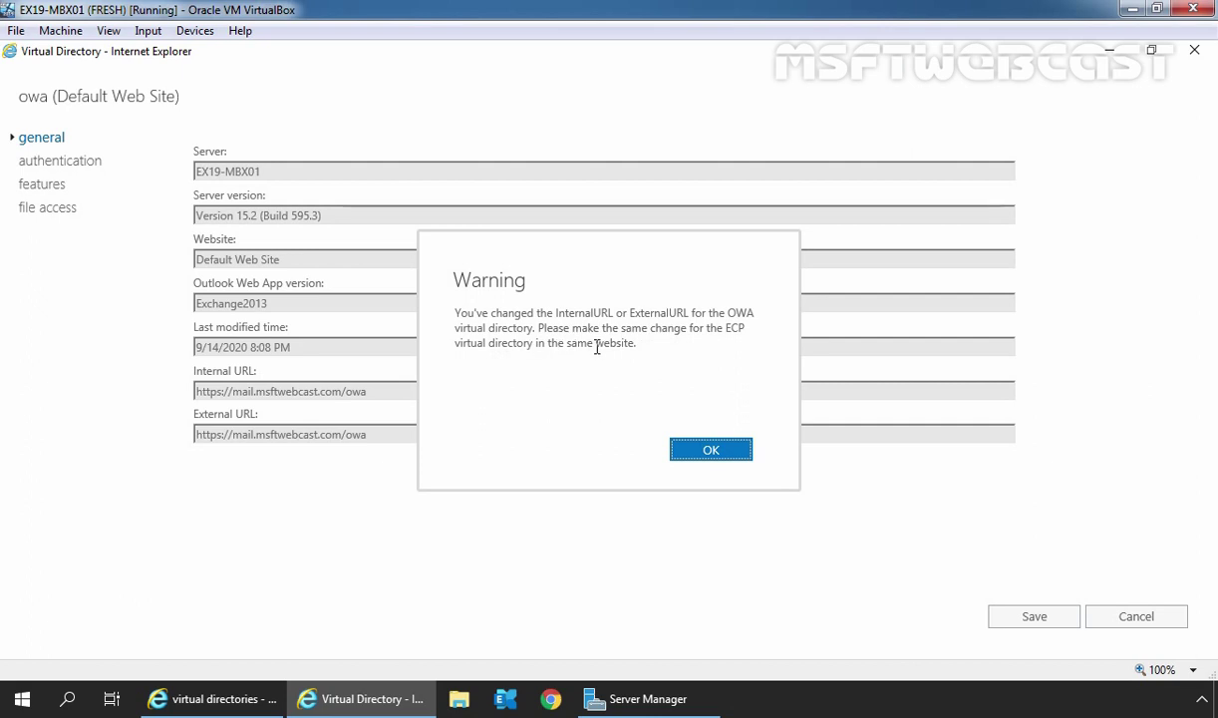
{"action": "left_click", "coordinate": [711, 449]}
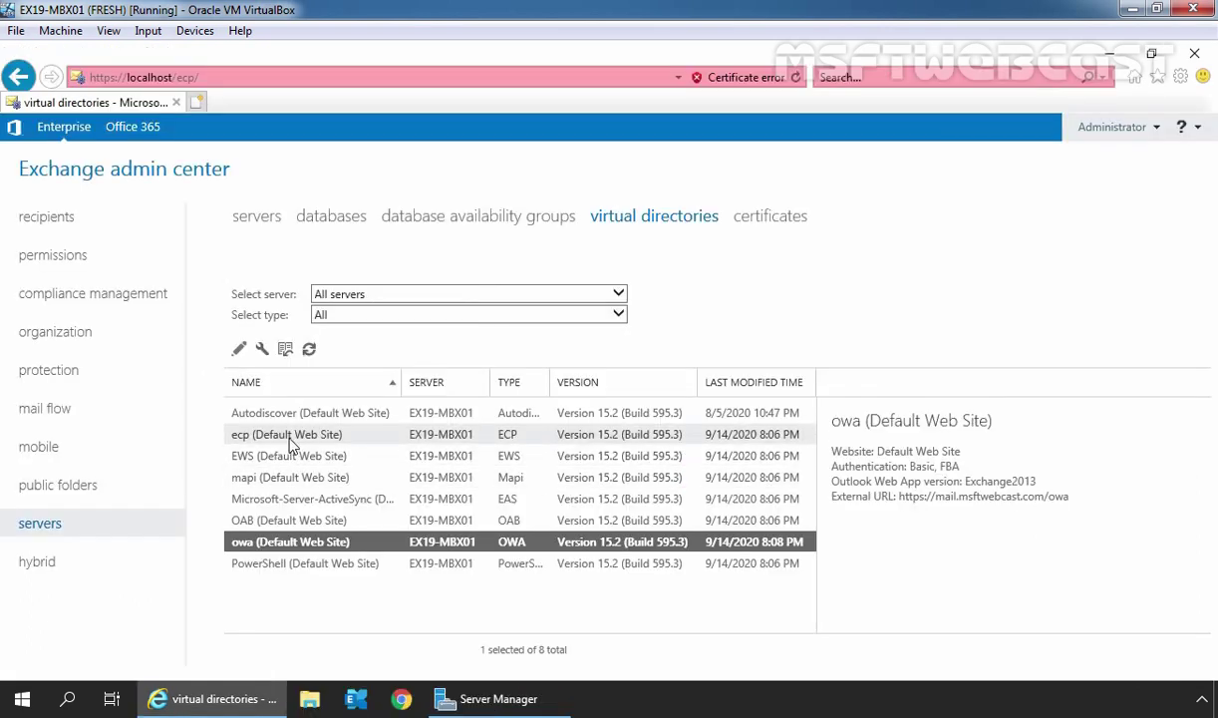
{"action": "left_click", "coordinate": [290, 441]}
{"action": "left_click", "coordinate": [239, 350]}
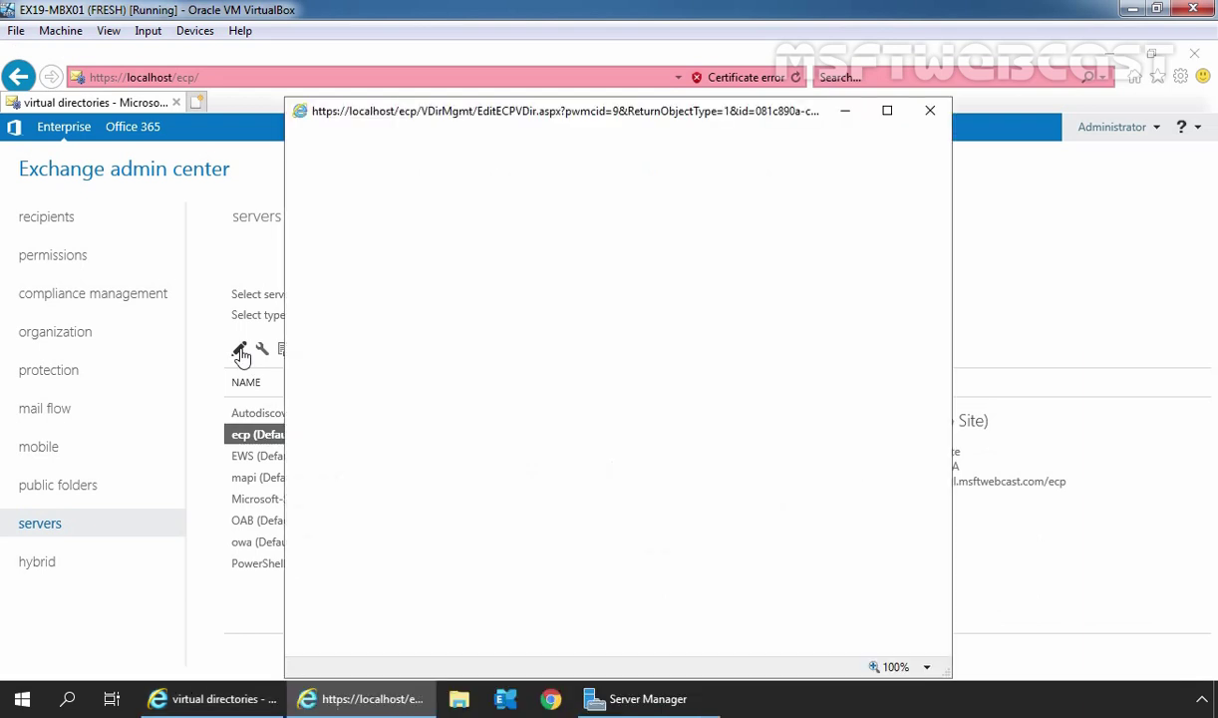
{"action": "left_click_drag", "start_coordinate": [685, 454], "coordinate": [440, 457]}
{"action": "right_click", "coordinate": [548, 457]}
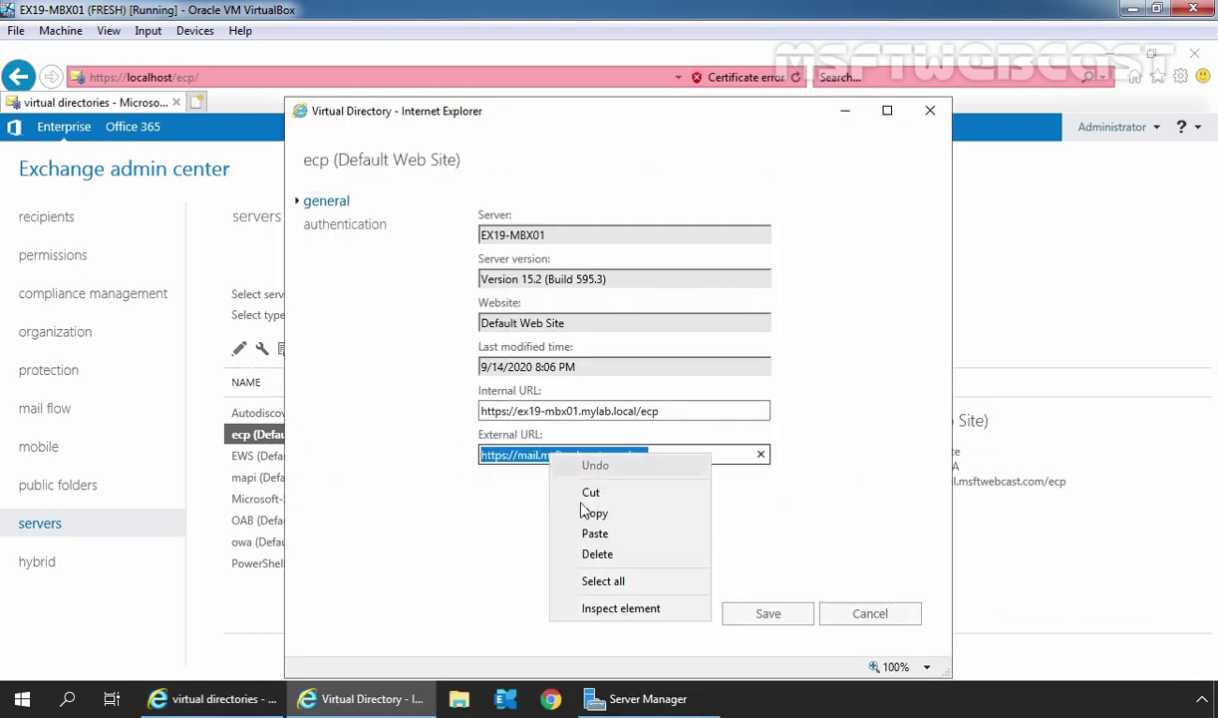
{"action": "left_click", "coordinate": [572, 504]}
{"action": "left_click_drag", "start_coordinate": [650, 411], "coordinate": [567, 419]}
{"action": "right_click", "coordinate": [566, 418]}
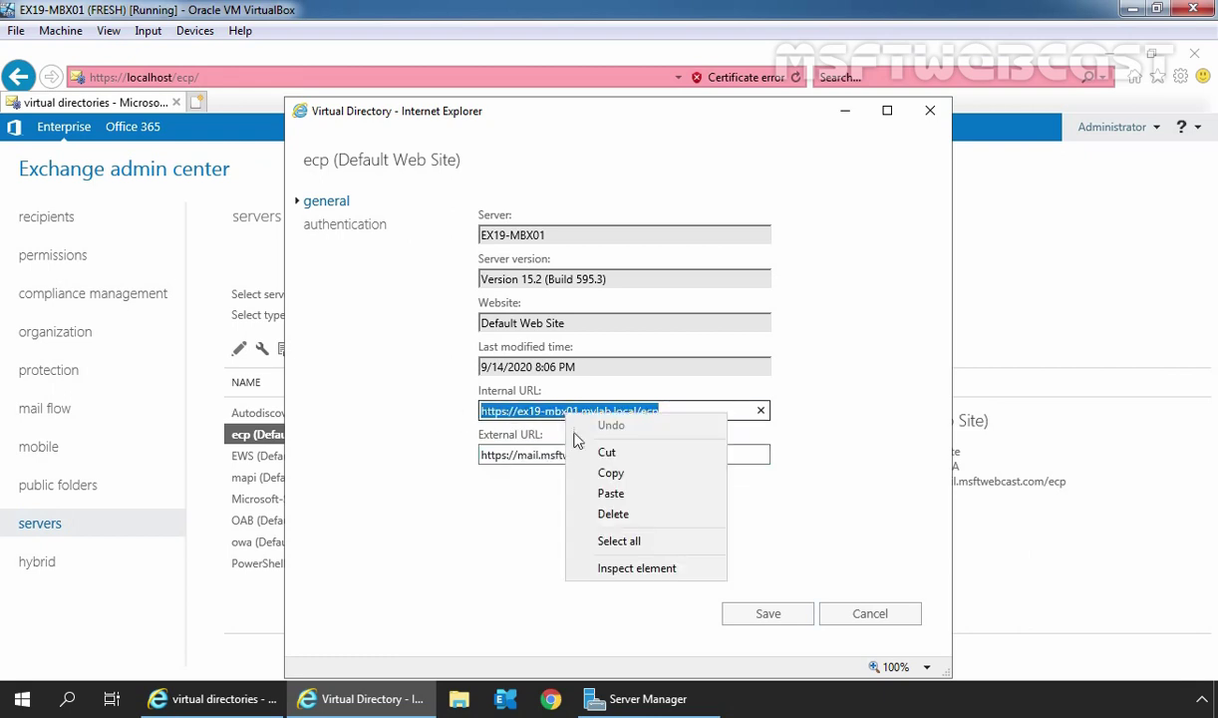
{"action": "left_click", "coordinate": [583, 485]}
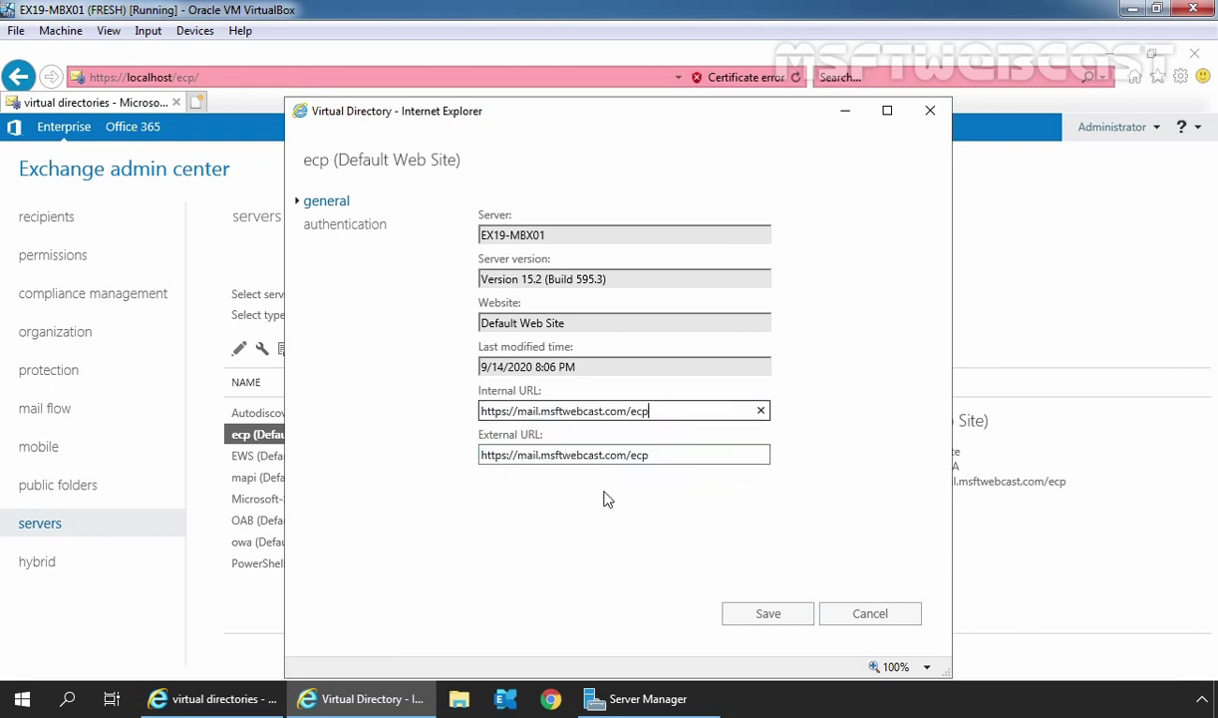
{"action": "left_click", "coordinate": [768, 616]}
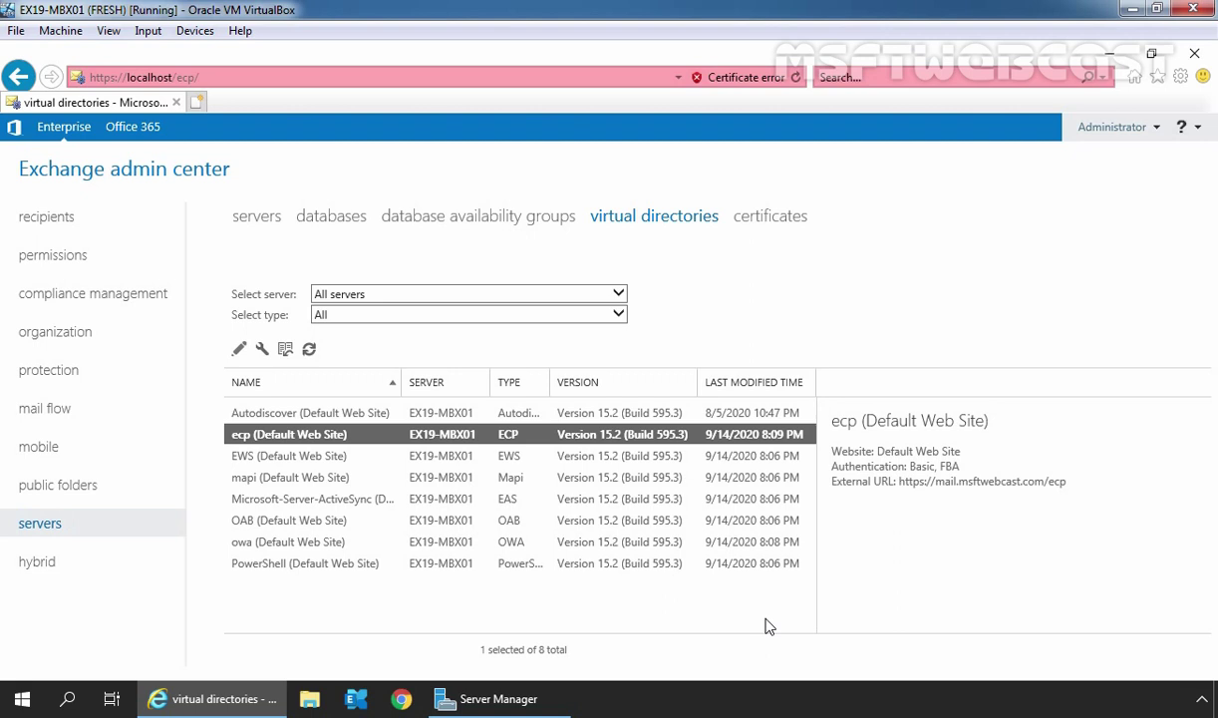
{"action": "left_click", "coordinate": [400, 701]}
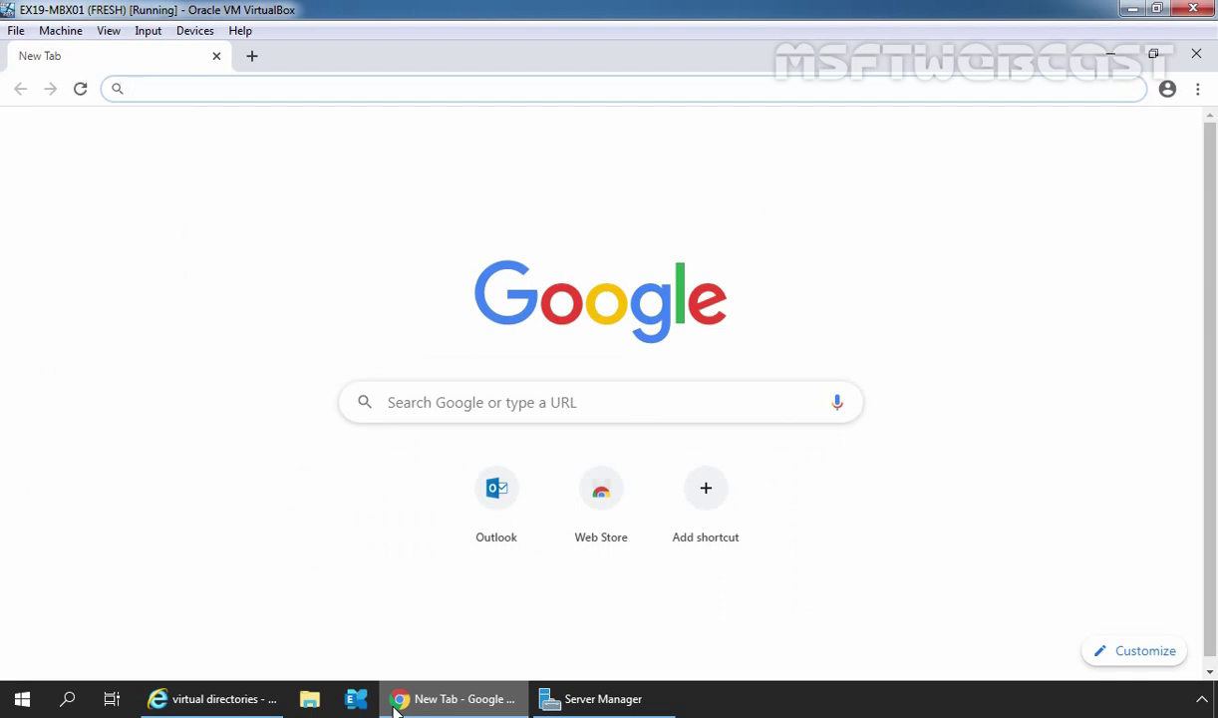
{"action": "type", "text": "https://mail"}
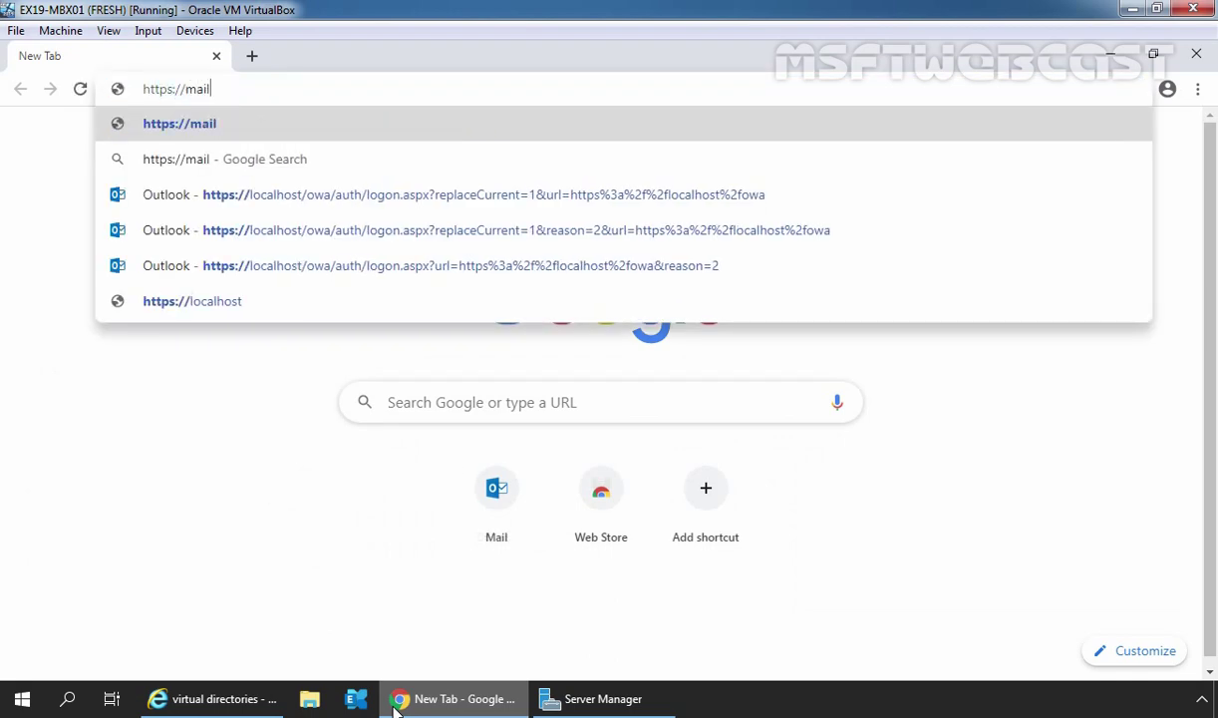
{"action": "type", "text": ".msftwebcast"}
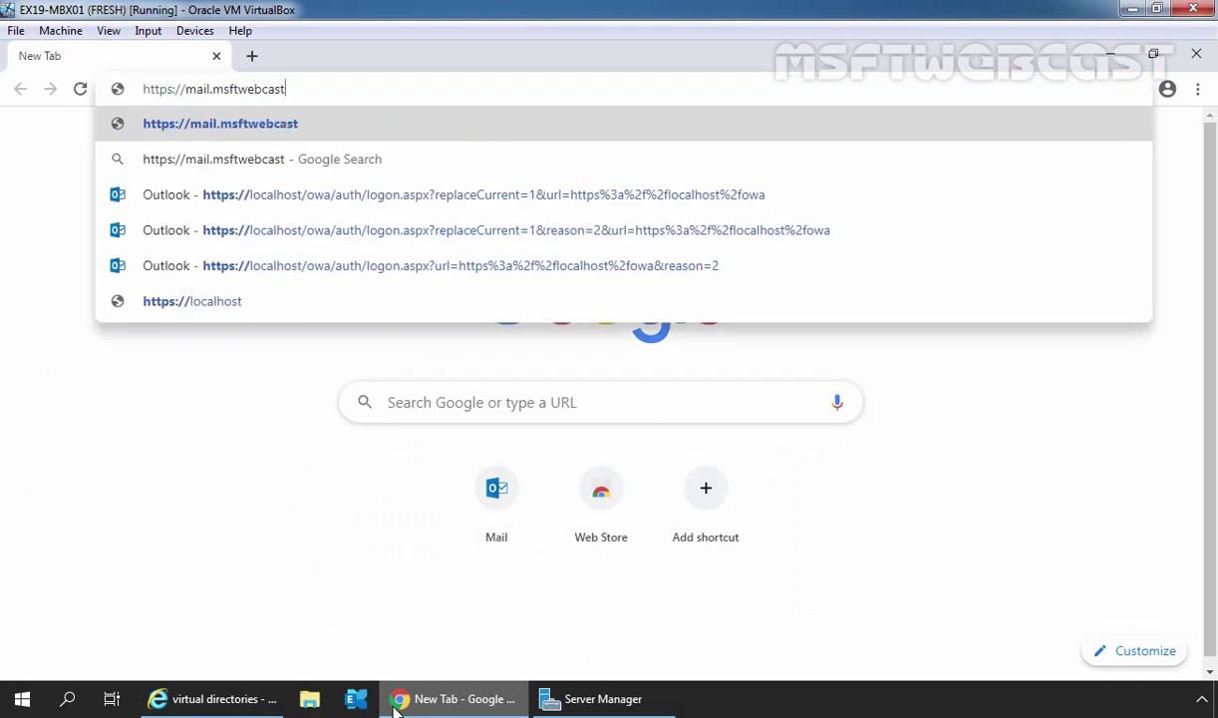
{"action": "type", "text": ".com/owa"}
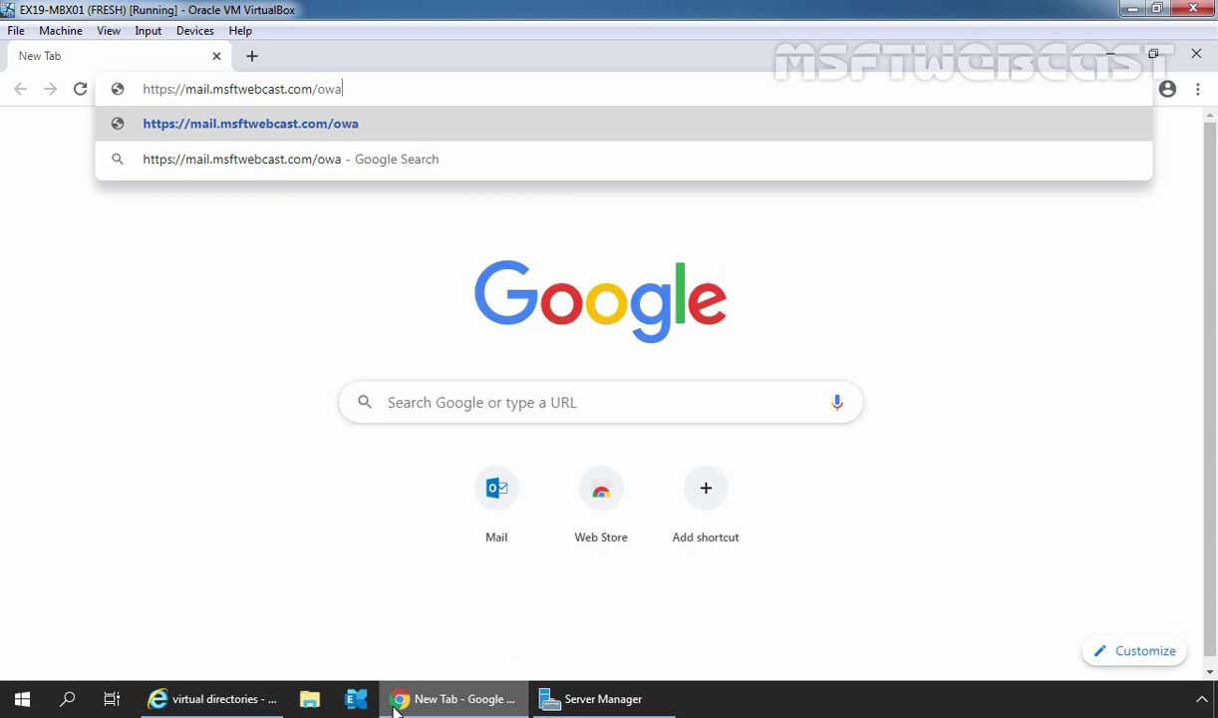
{"action": "key", "text": "Return"}
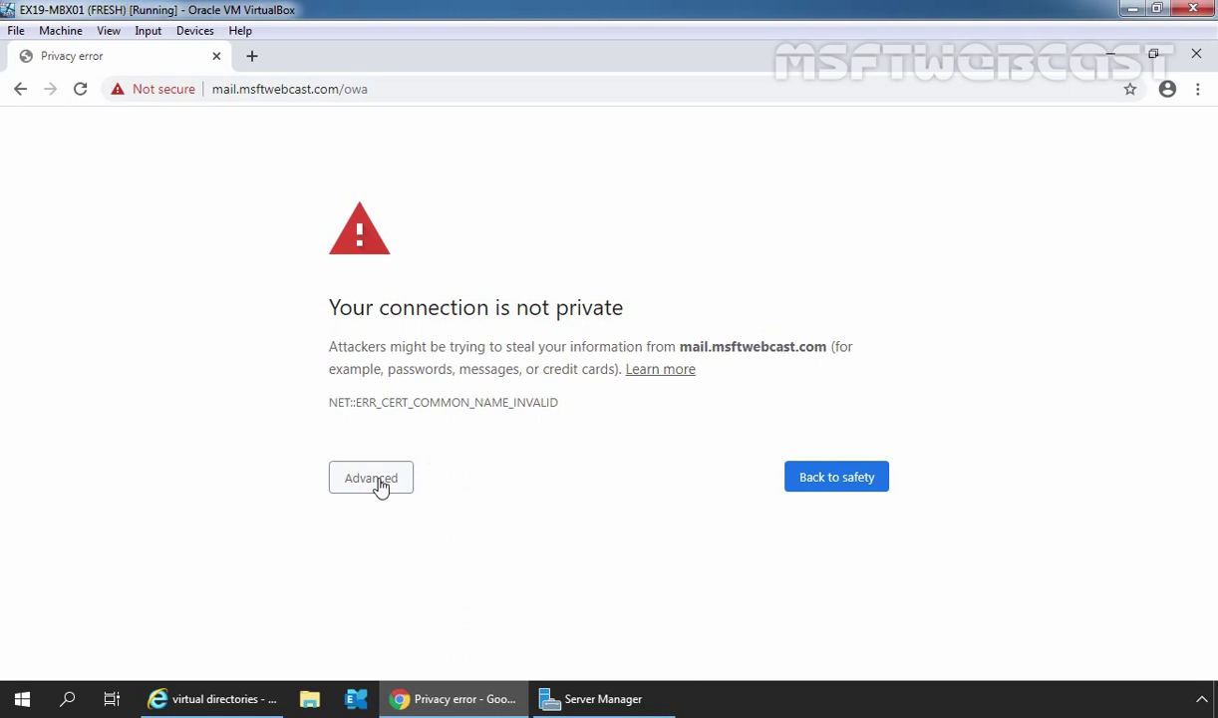
Step: Proceed past the certificate privacy warning and sign in to Outlook on the web
{"action": "left_click", "coordinate": [371, 479]}
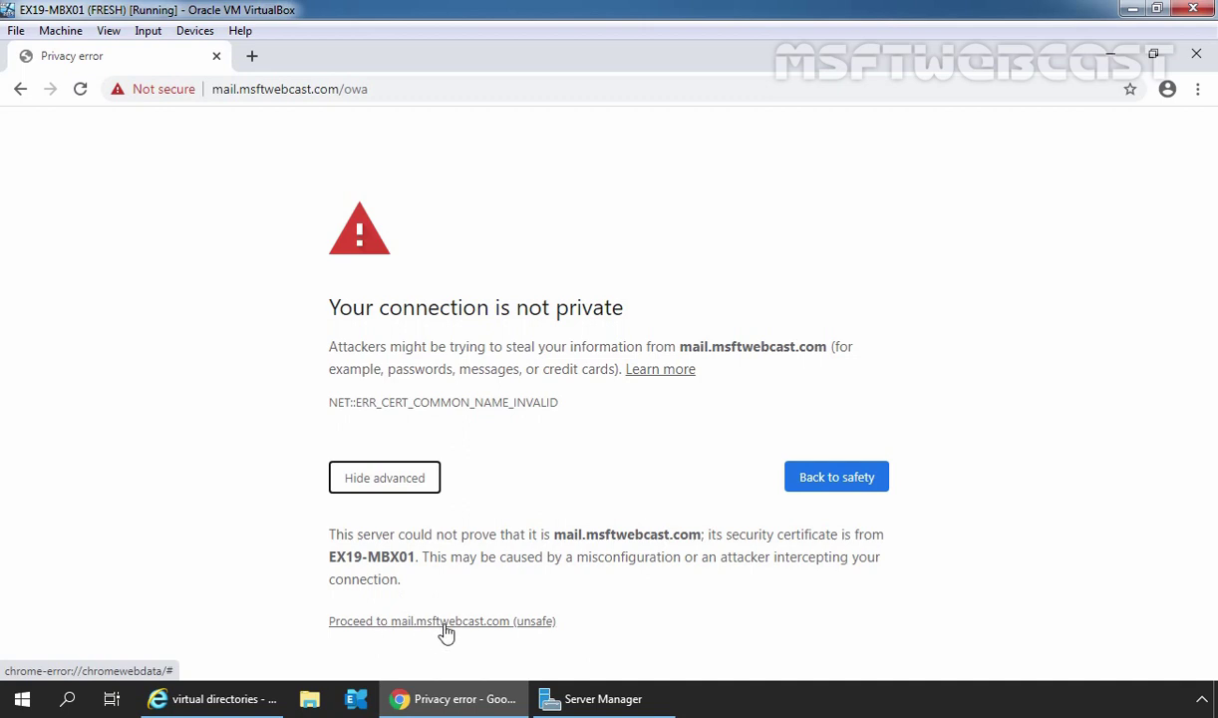
{"action": "left_click", "coordinate": [447, 624]}
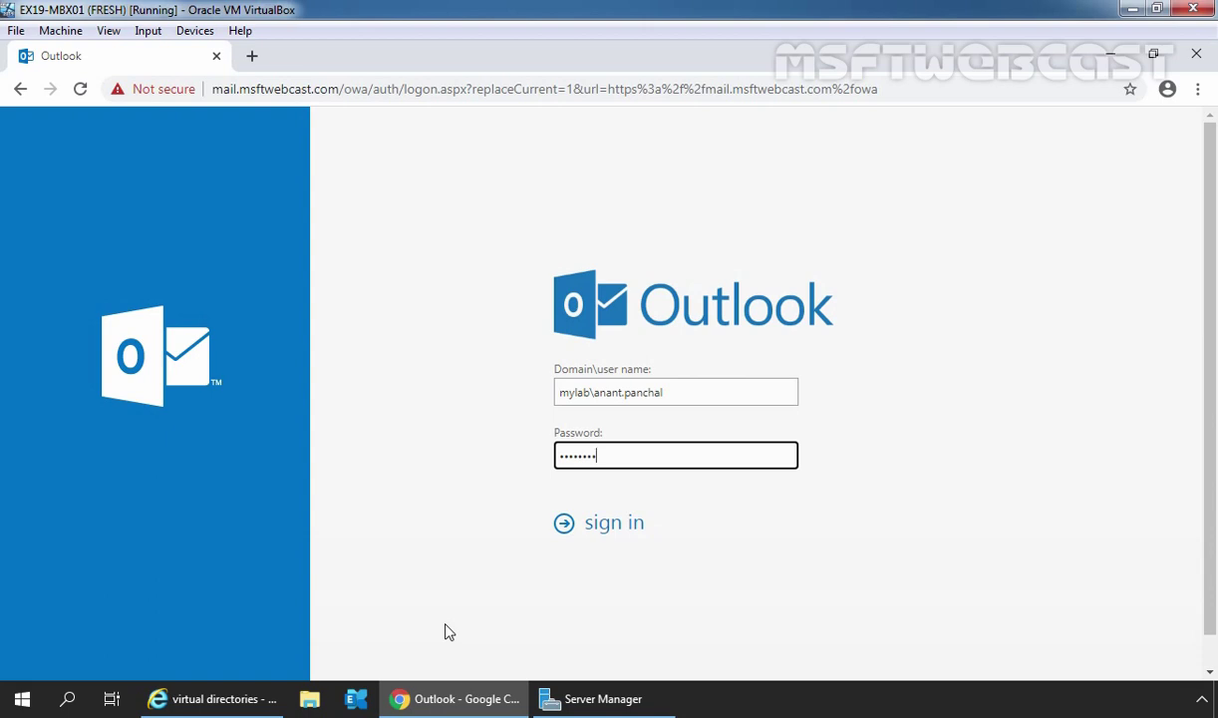
{"action": "left_click", "coordinate": [608, 531]}
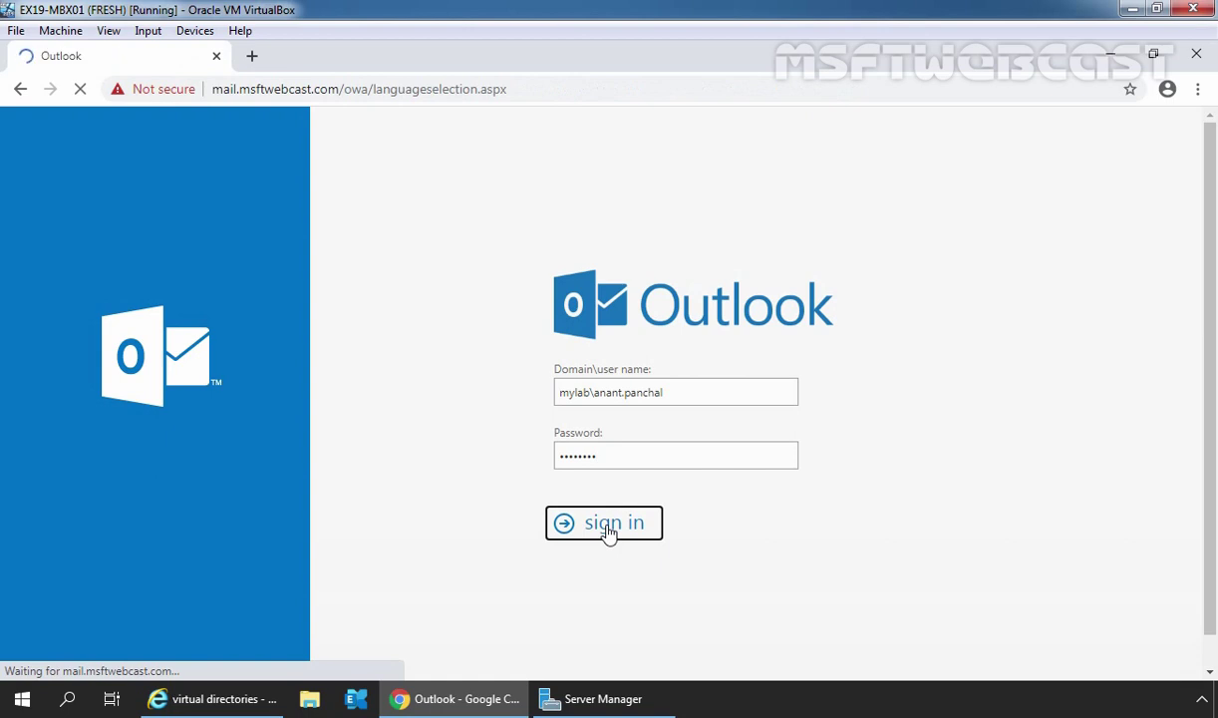
Step: Save the Pacific Time (US & Canada) time zone with English (United States) language
{"action": "left_click", "coordinate": [644, 462]}
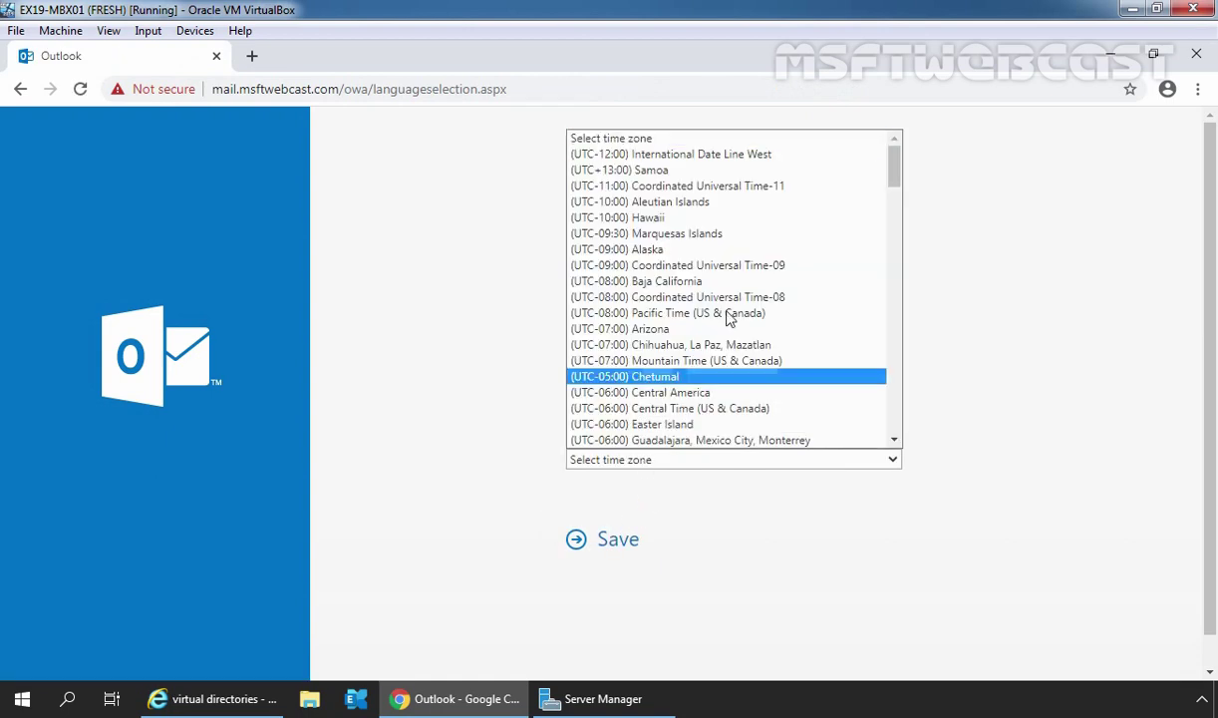
{"action": "left_click", "coordinate": [612, 313]}
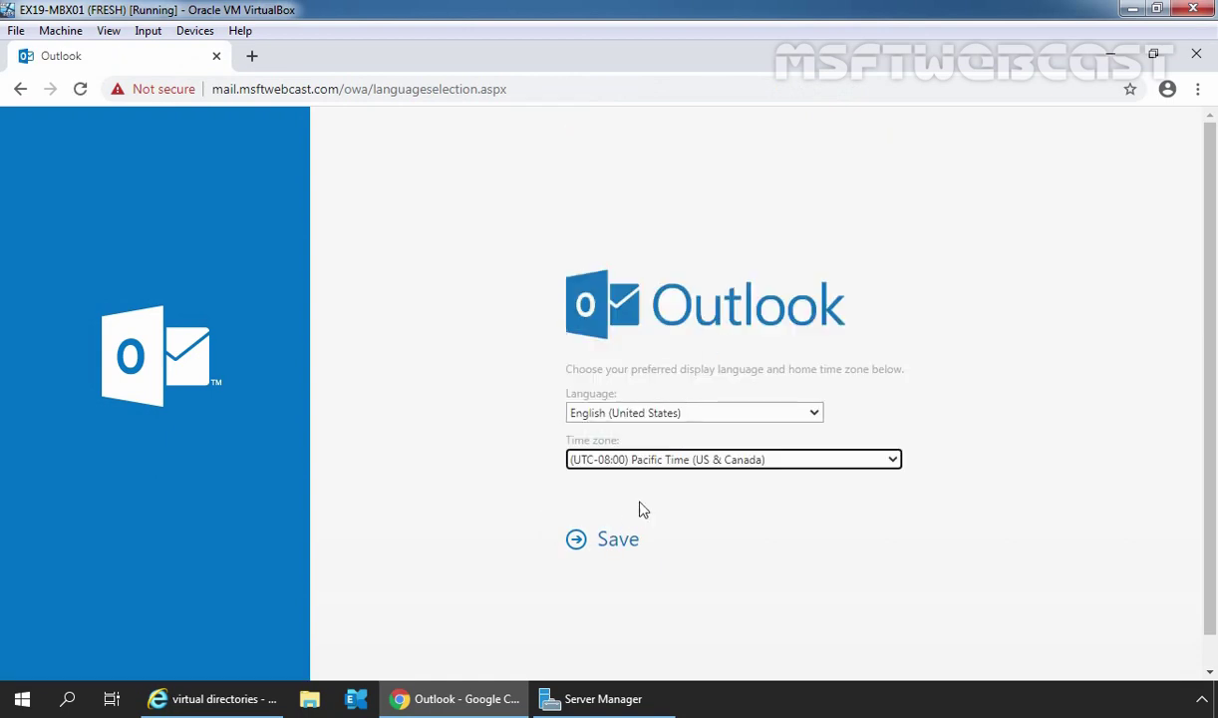
{"action": "left_click", "coordinate": [619, 552]}
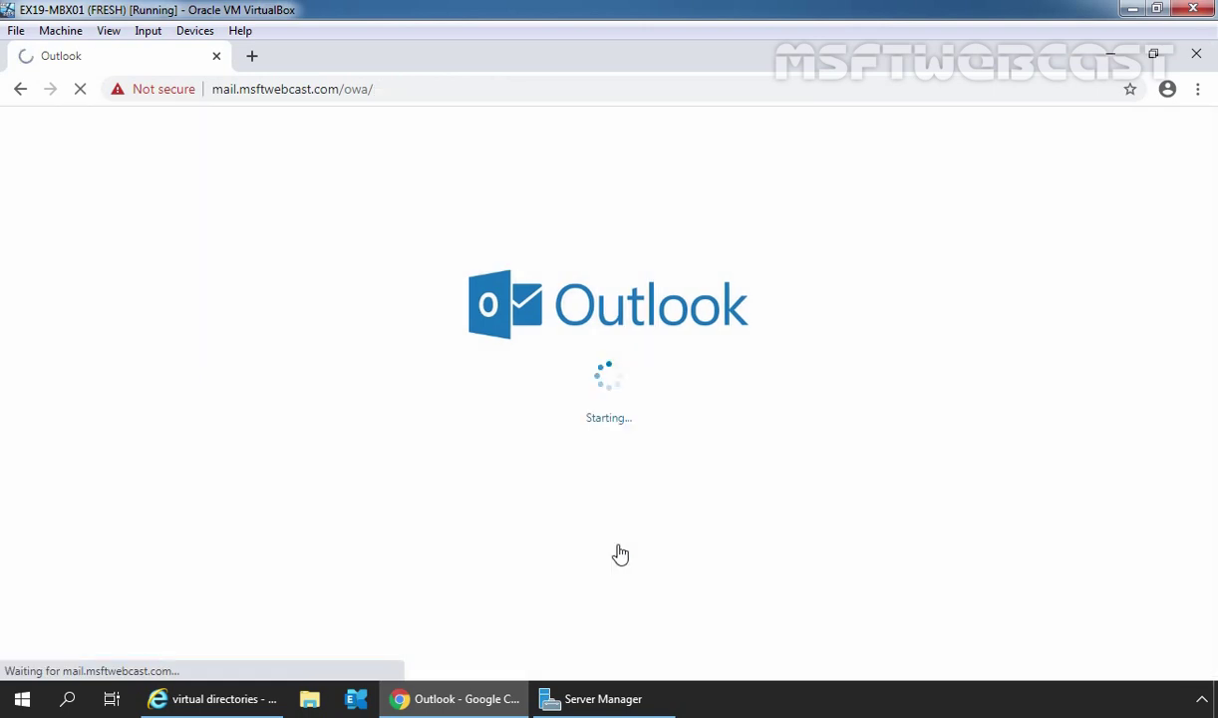